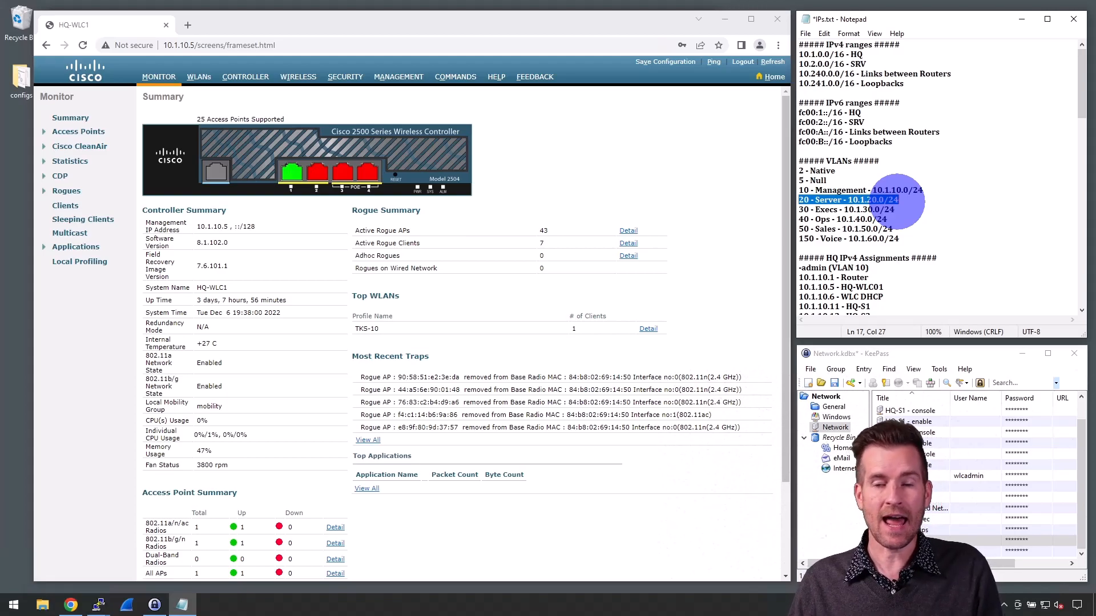
- Review the VLAN entries and subnets from Management to Voice in the IP notes, and check the computer's network connections
{"action": "left_click", "coordinate": [814, 219]}
{"action": "left_click_drag", "start_coordinate": [799, 209], "coordinate": [895, 210]}
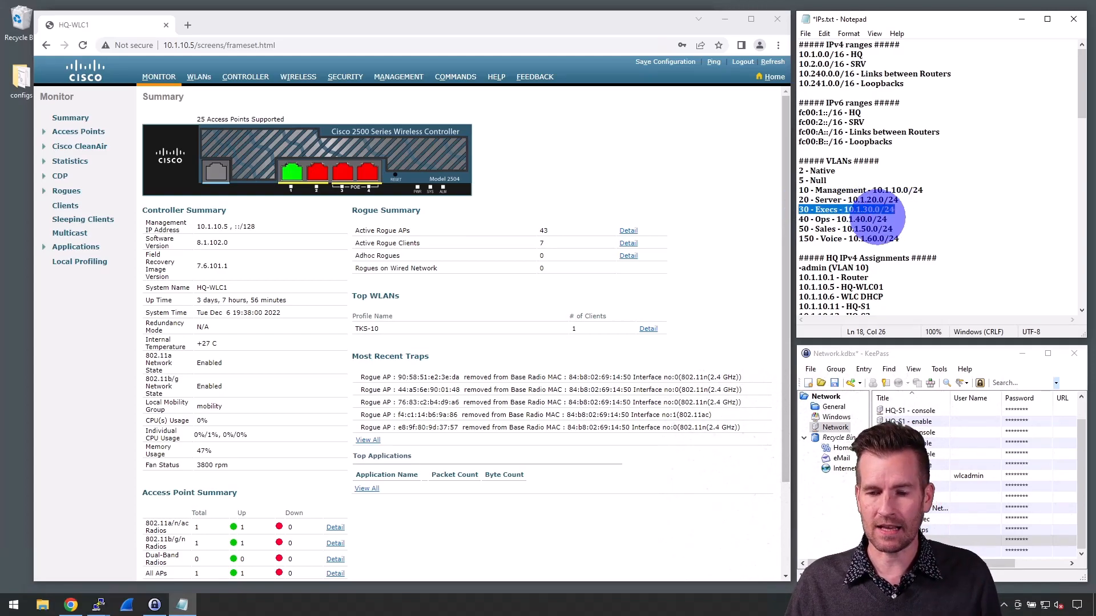
{"action": "left_click_drag", "start_coordinate": [799, 219], "coordinate": [894, 219]}
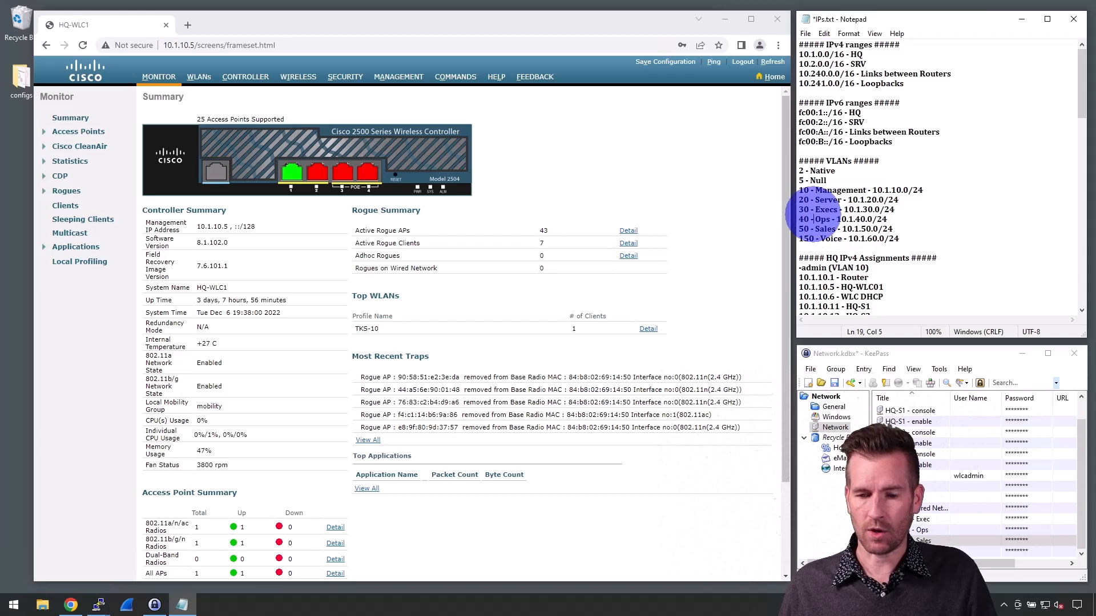
{"action": "left_click_drag", "start_coordinate": [798, 219], "coordinate": [894, 231]}
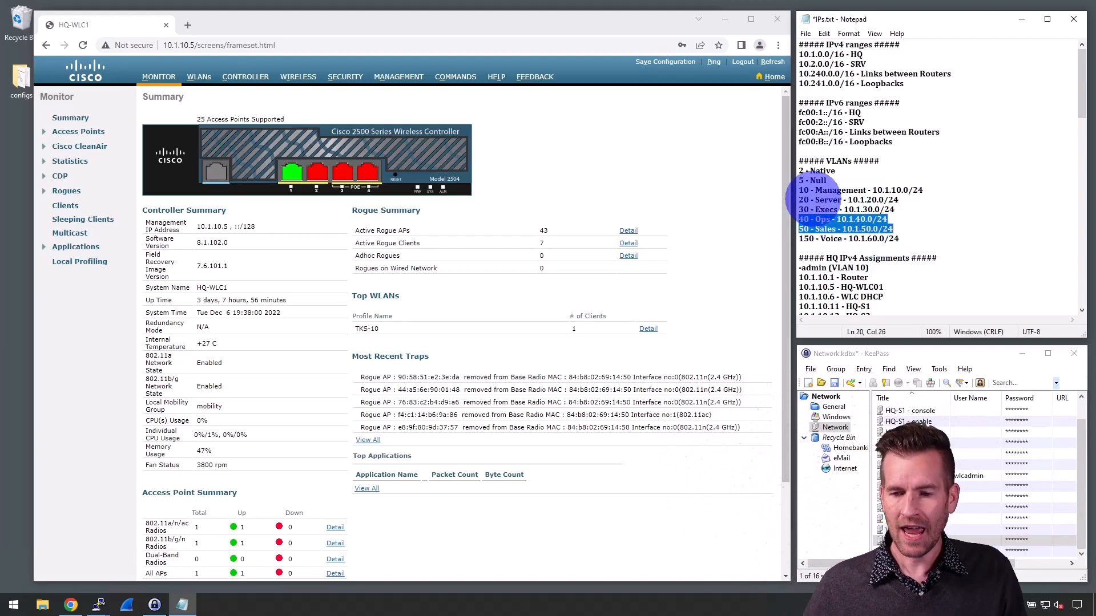
{"action": "left_click", "coordinate": [799, 190]}
{"action": "left_click_drag", "start_coordinate": [799, 190], "coordinate": [933, 190]}
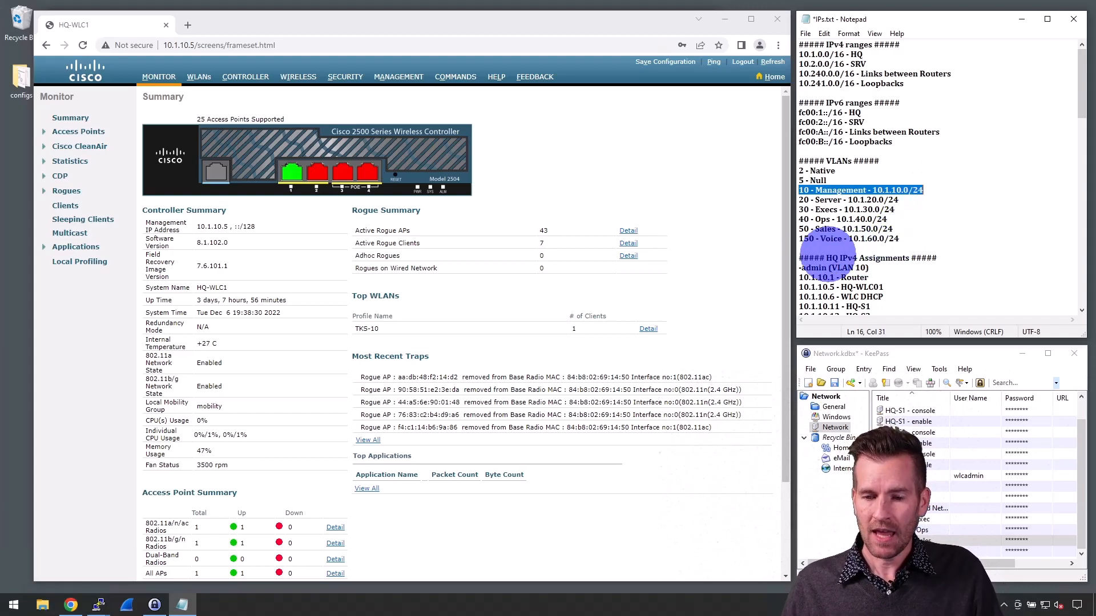
{"action": "left_click_drag", "start_coordinate": [799, 238], "coordinate": [901, 244]}
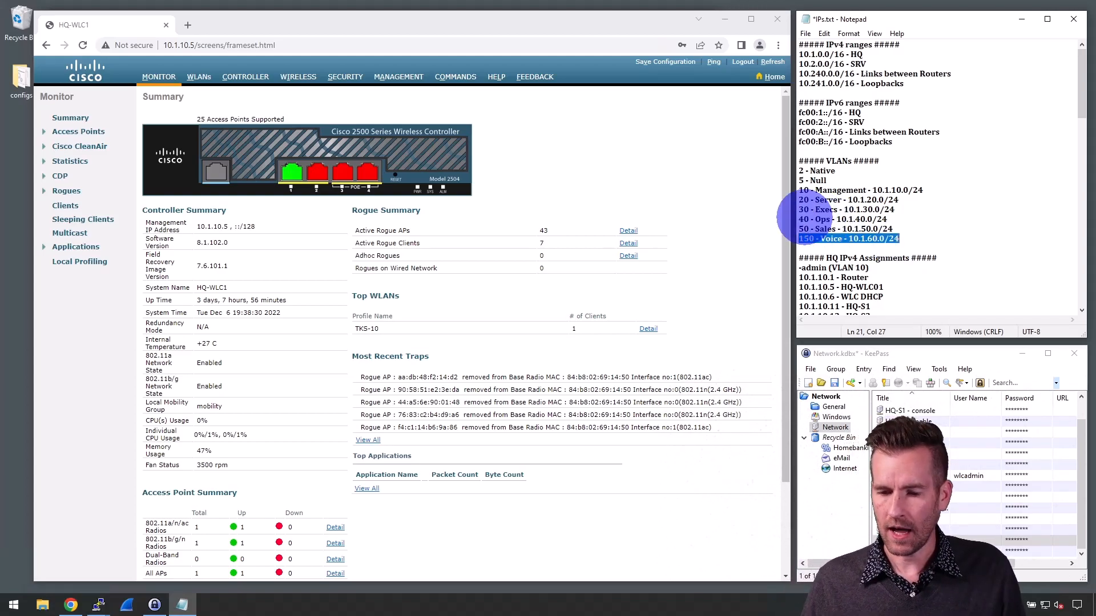
{"action": "left_click_drag", "start_coordinate": [799, 219], "coordinate": [890, 229]}
{"action": "left_click_drag", "start_coordinate": [799, 190], "coordinate": [921, 191]}
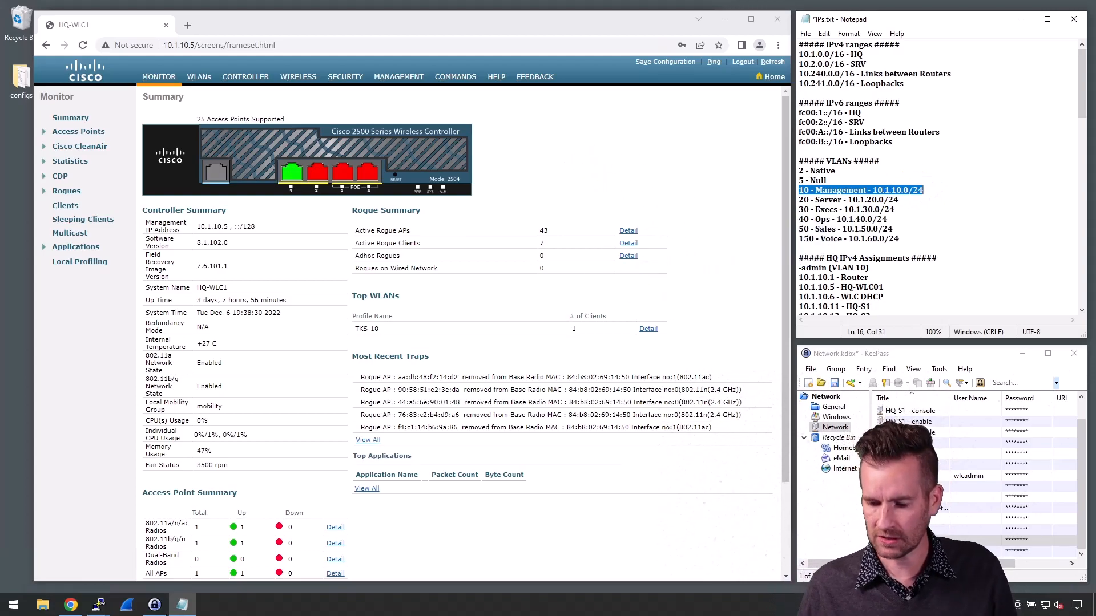
{"action": "left_click", "coordinate": [1045, 606]}
{"action": "left_click", "coordinate": [1041, 377]}
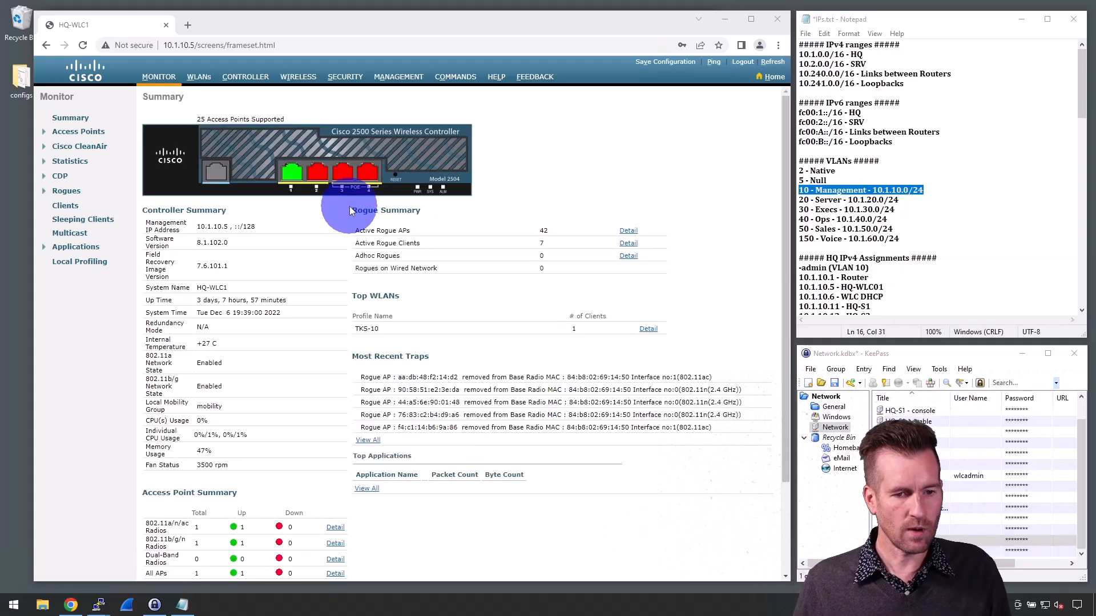
- Disable the TKS-10 WLAN in the controller's list of WLANs
{"action": "left_click", "coordinate": [201, 77]}
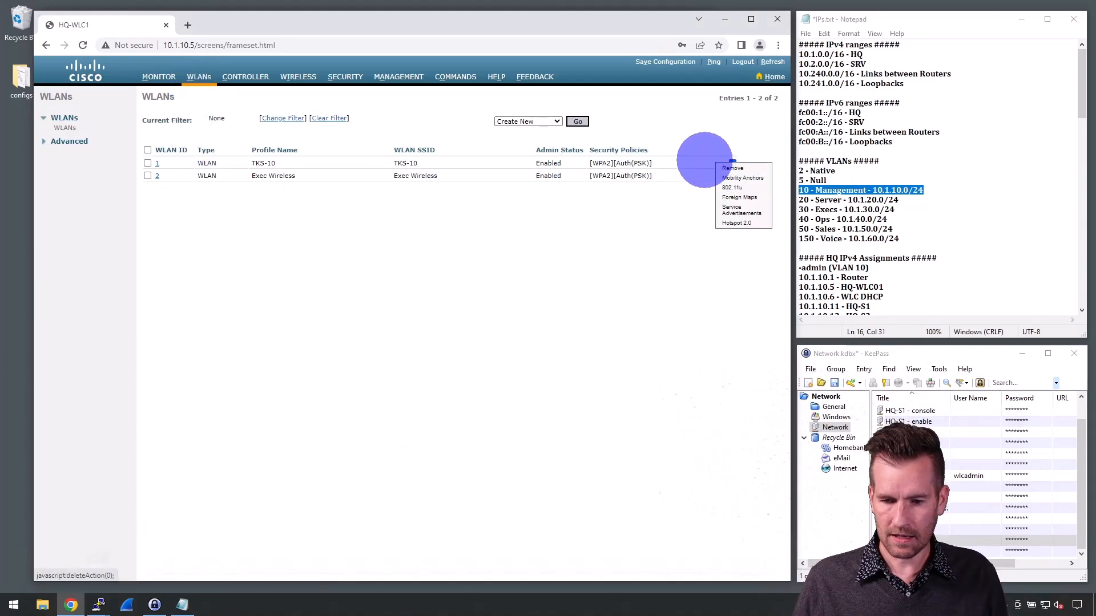
{"action": "left_click", "coordinate": [158, 163]}
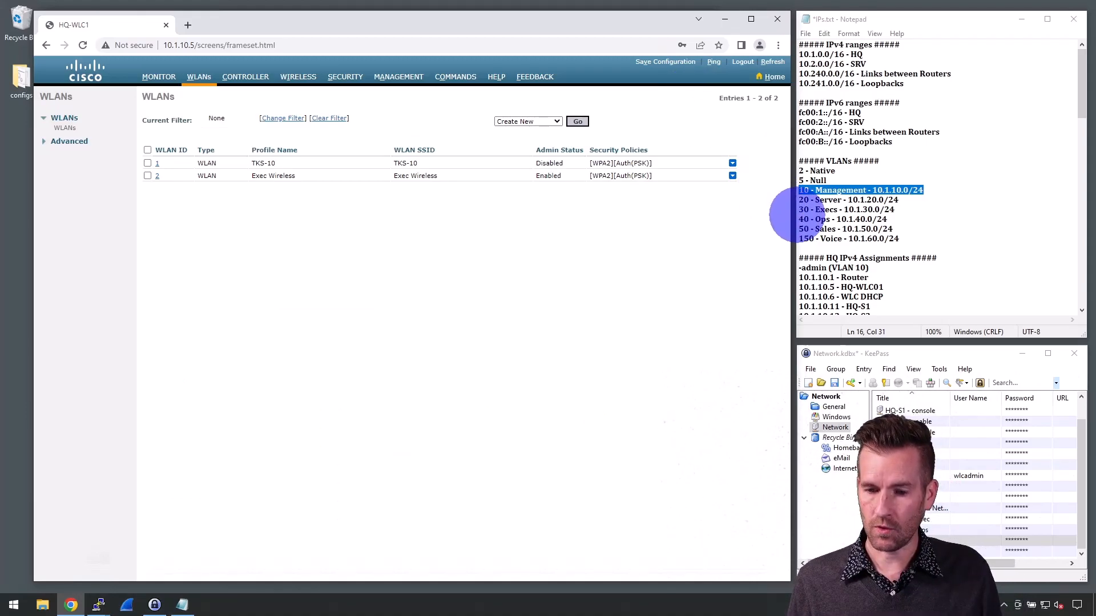
- Create a new controller interface named Ops with VLAN ID 40, following the Ops entry in the VLAN notes
{"action": "left_click", "coordinate": [799, 209]}
{"action": "left_click_drag", "start_coordinate": [799, 219], "coordinate": [893, 230]}
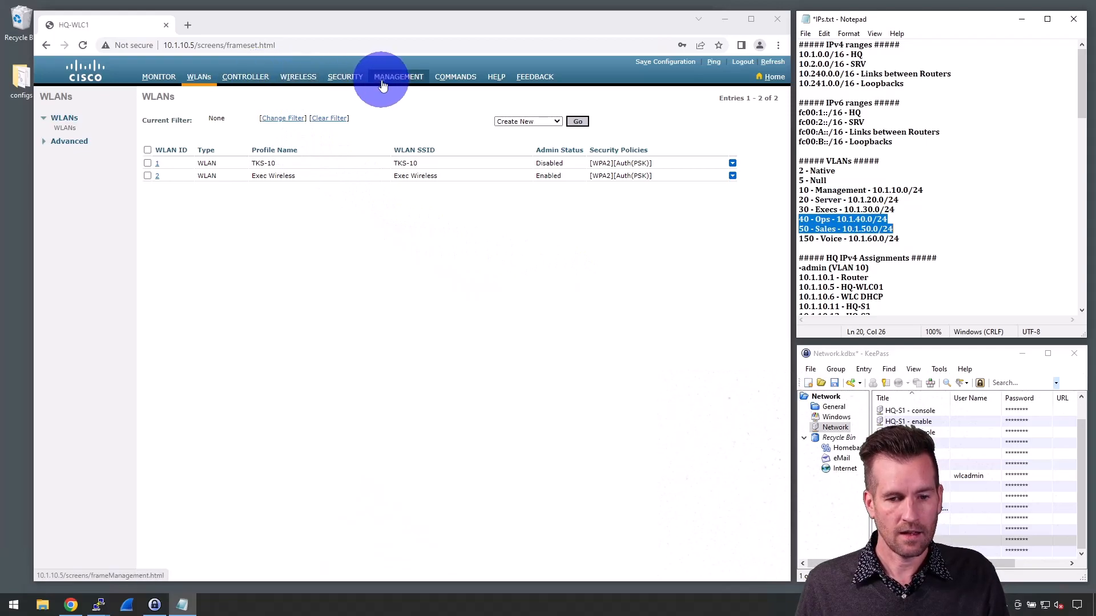
{"action": "left_click", "coordinate": [258, 81]}
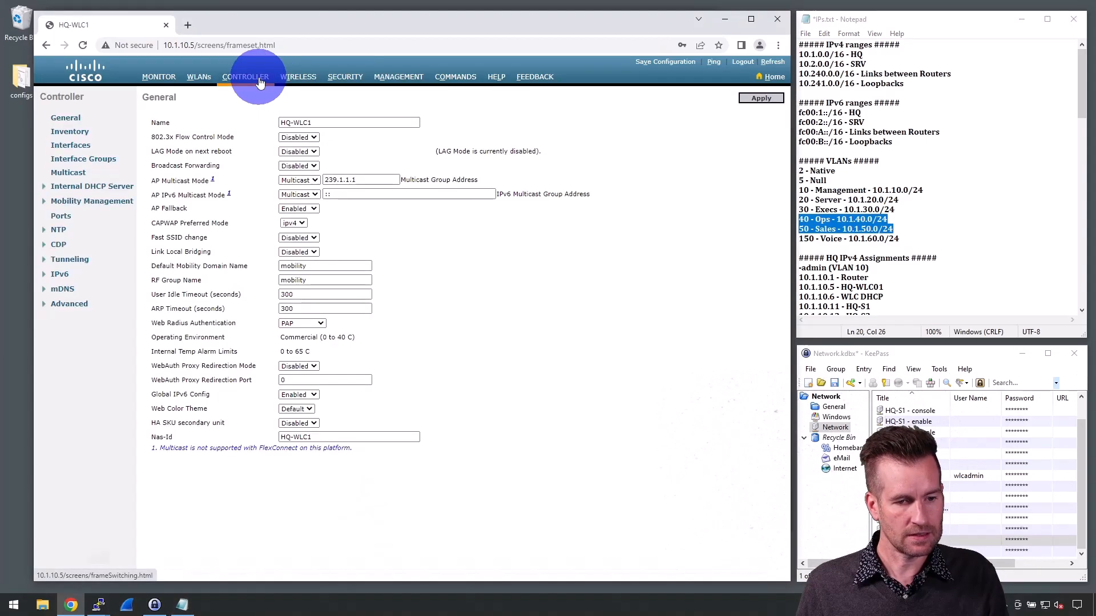
{"action": "left_click", "coordinate": [77, 148]}
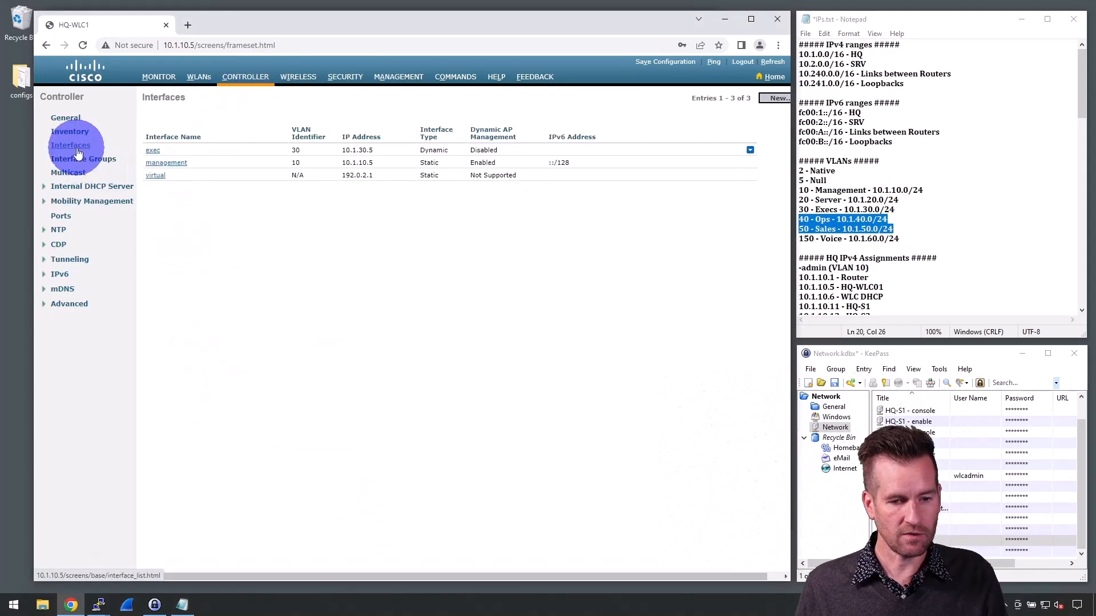
{"action": "left_click", "coordinate": [774, 100]}
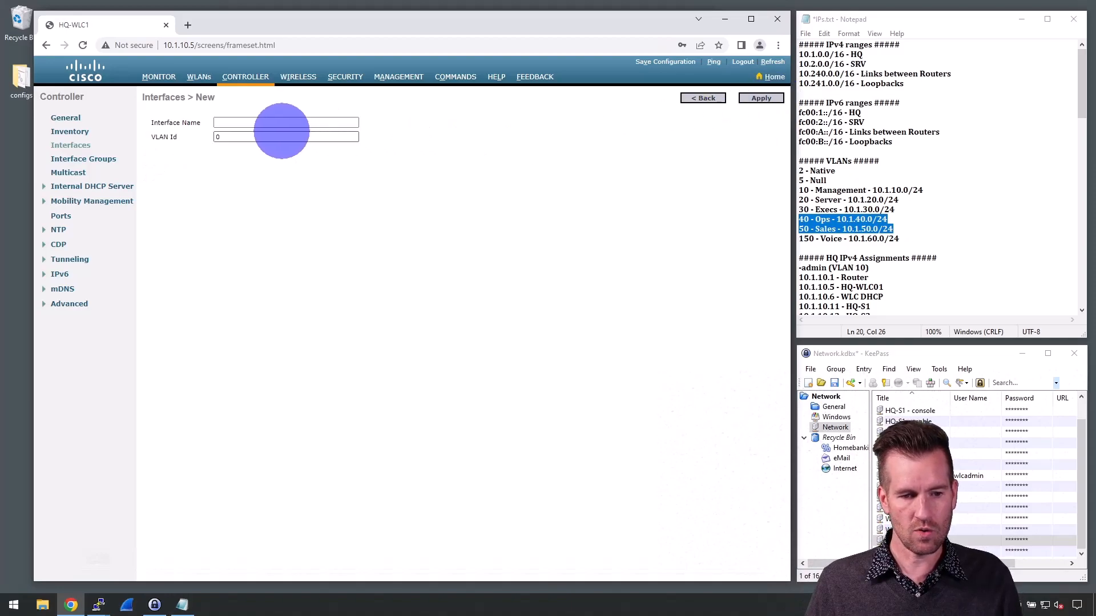
{"action": "left_click", "coordinate": [279, 122]}
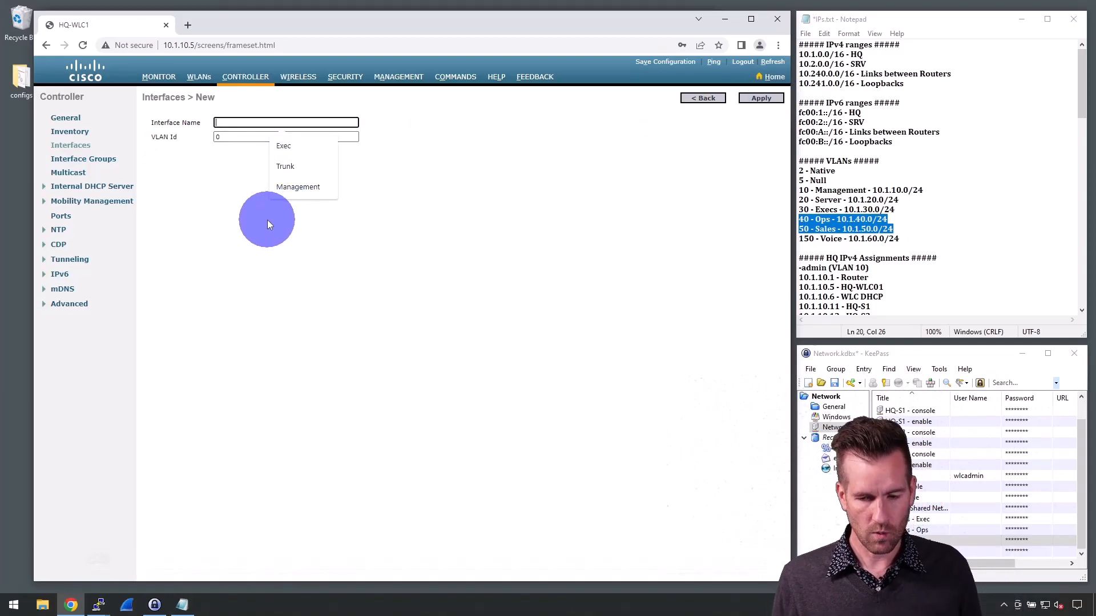
{"action": "type", "text": "Ops"}
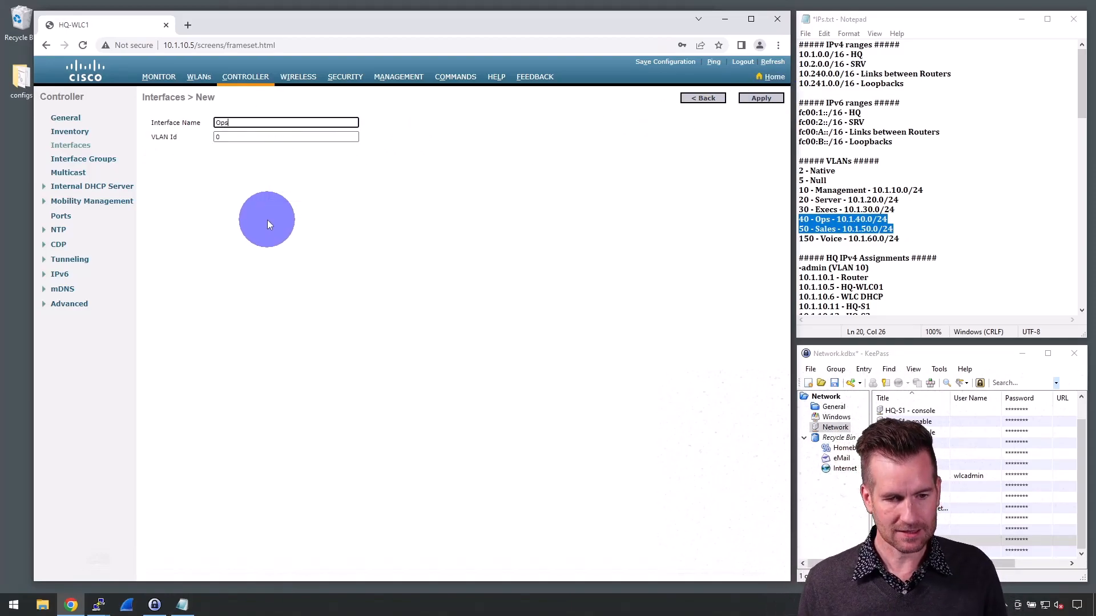
{"action": "double_click", "coordinate": [210, 137]}
{"action": "type", "text": "40"}
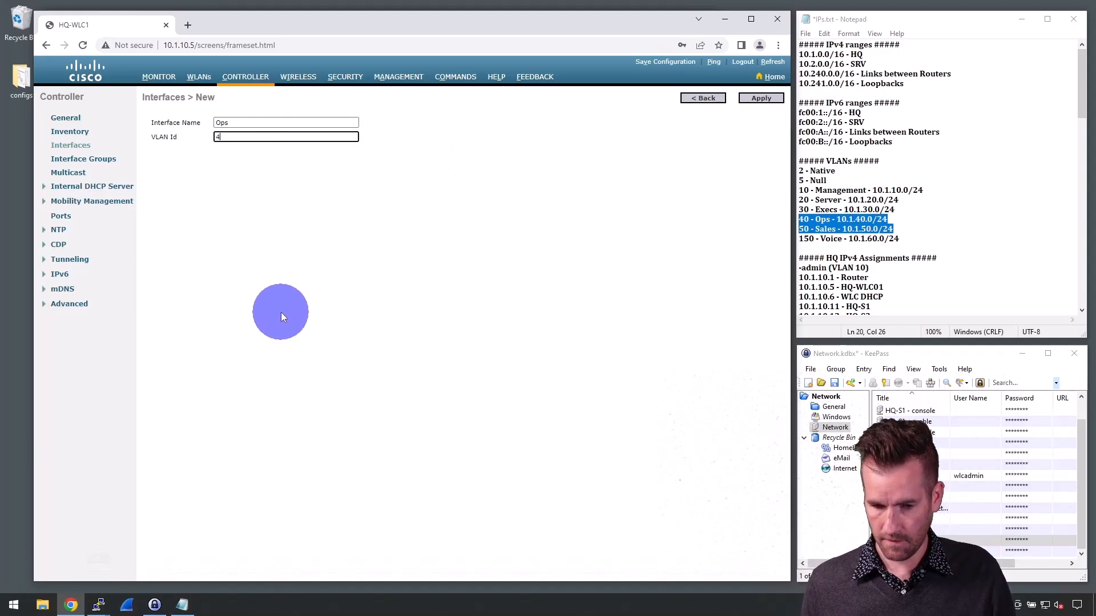
{"action": "left_click", "coordinate": [761, 99]}
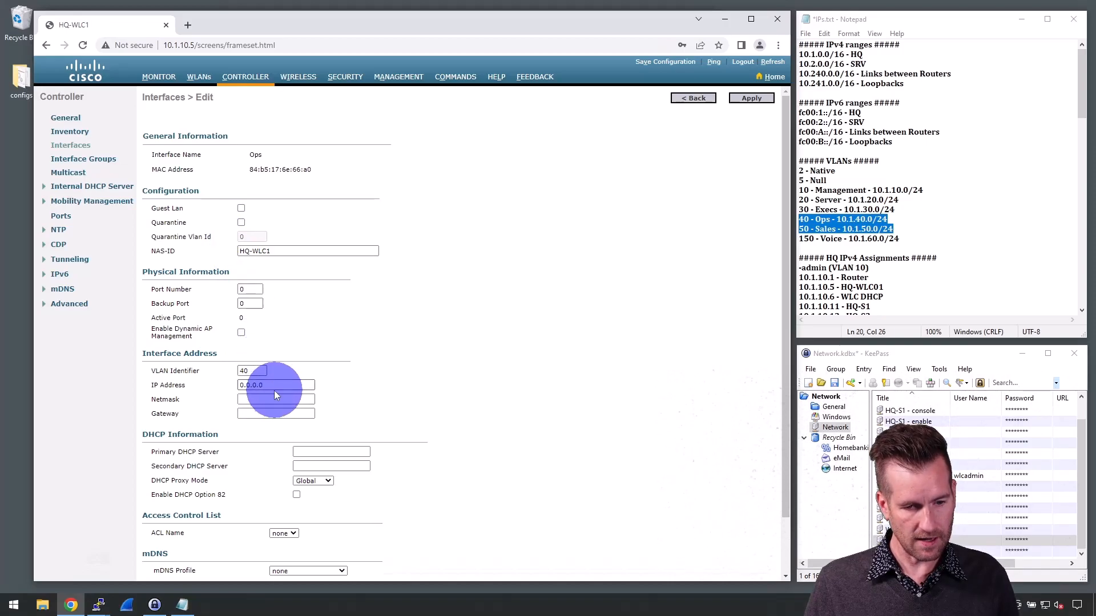
- Set the Ops interface's IP address to 10.1.40.5
{"action": "left_click_drag", "start_coordinate": [274, 385], "coordinate": [208, 384]}
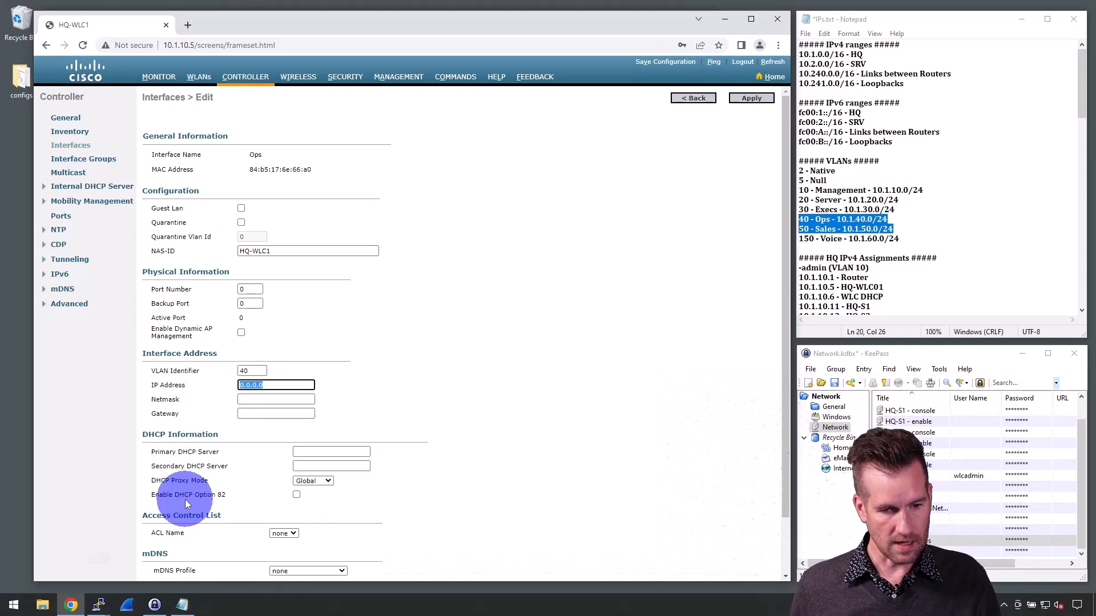
{"action": "type", "text": "10.1."}
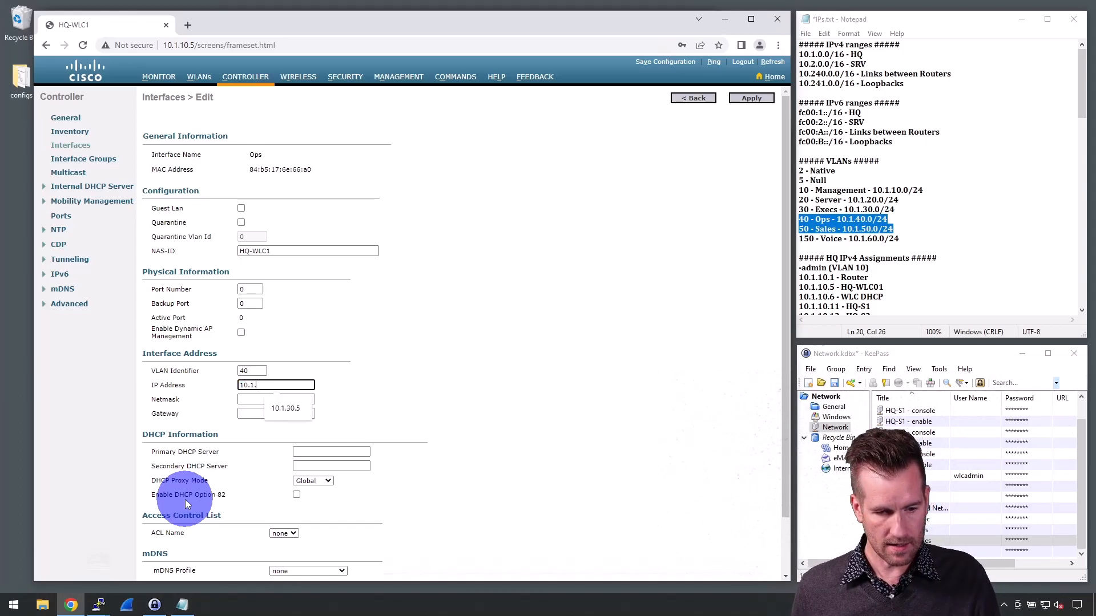
{"action": "type", "text": "40.5"}
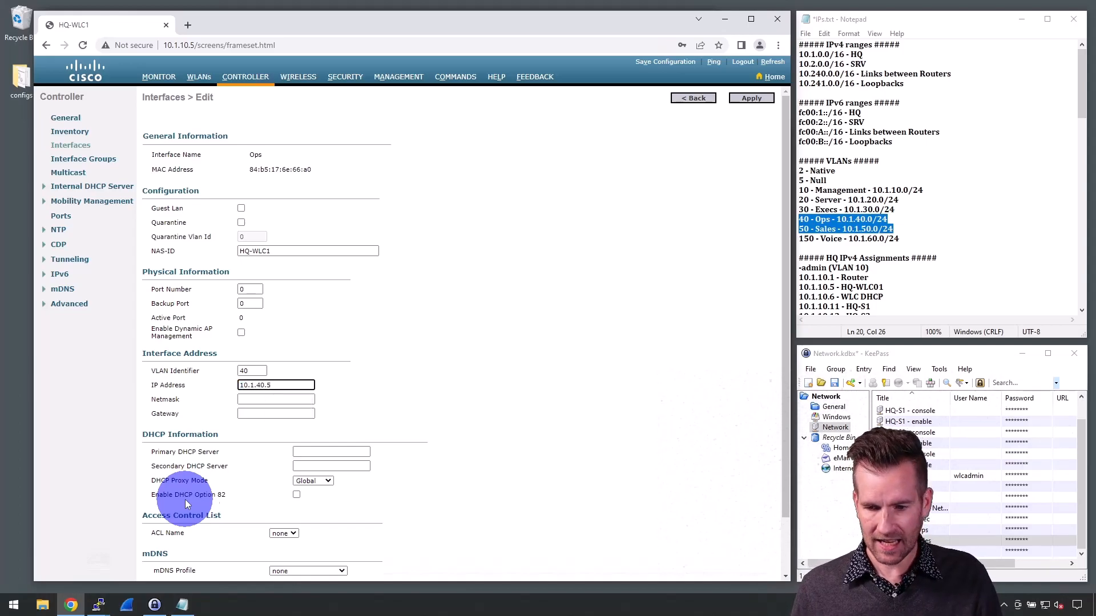
- Add the line "10.1.40.5 - WLC" below the router entry of the Ops (VLAN 40) section in the IP notes
{"action": "scroll", "coordinate": [885, 279], "scroll_direction": "down", "scroll_amount": 5}
{"action": "scroll", "coordinate": [878, 278], "scroll_direction": "down", "scroll_amount": 4}
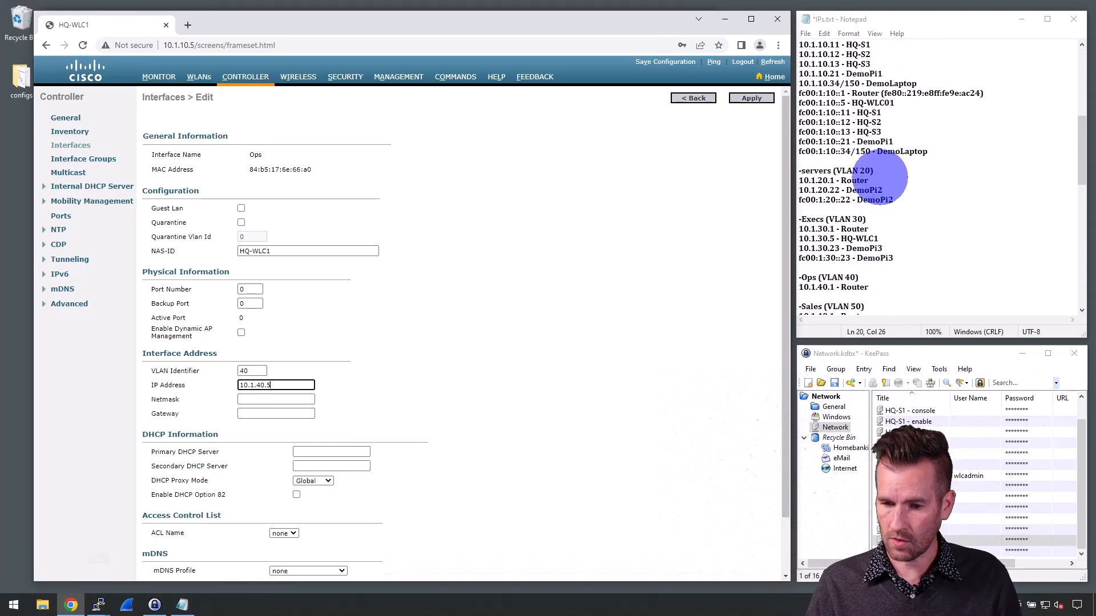
{"action": "scroll", "coordinate": [879, 188], "scroll_direction": "down", "scroll_amount": 2}
{"action": "left_click", "coordinate": [869, 229]}
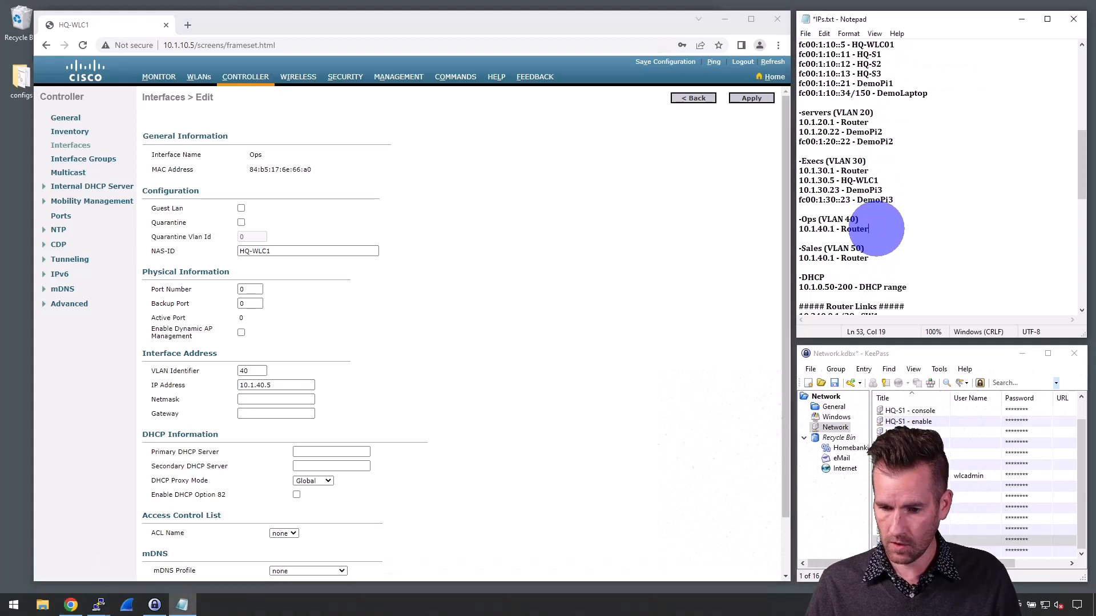
{"action": "key", "text": "Return"}
{"action": "type", "text": "10.1.40."}
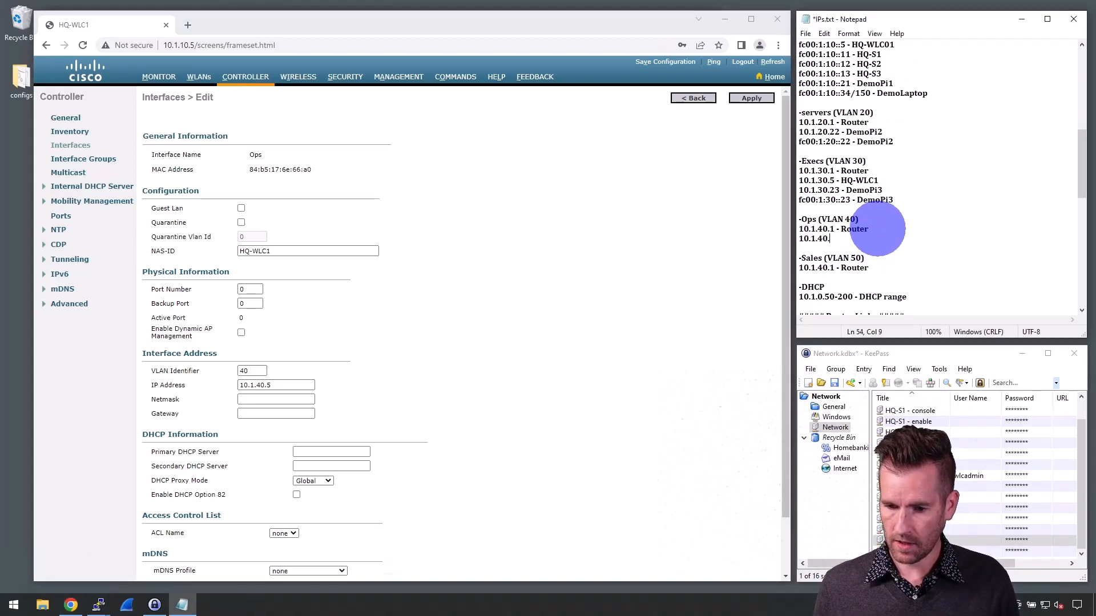
{"action": "type", "text": "5 - "}
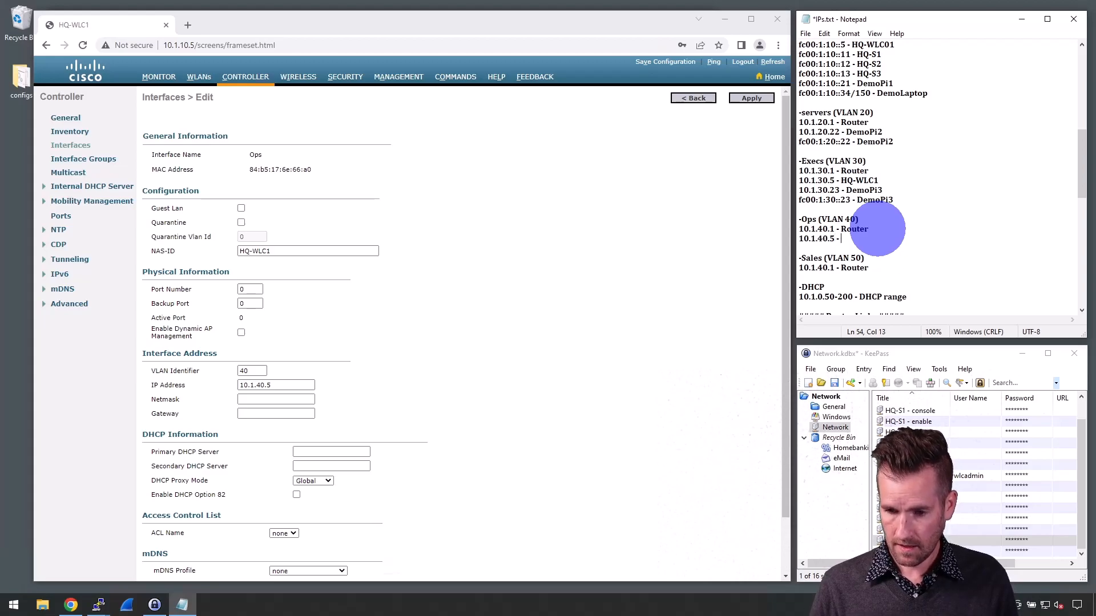
{"action": "type", "text": "WLC"}
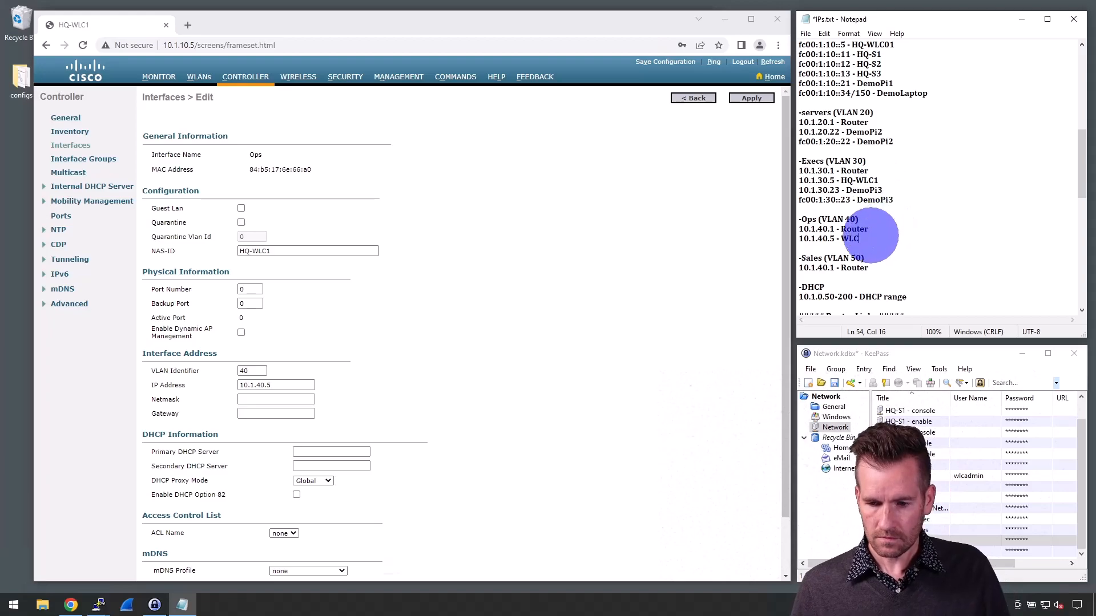
- Copy the WLC line into the Sales (VLAN 50) section below its router entry and change it to "10.1.50.5 - WLC"
{"action": "left_click_drag", "start_coordinate": [864, 238], "coordinate": [799, 238]}
{"action": "key", "text": "ctrl+c"}
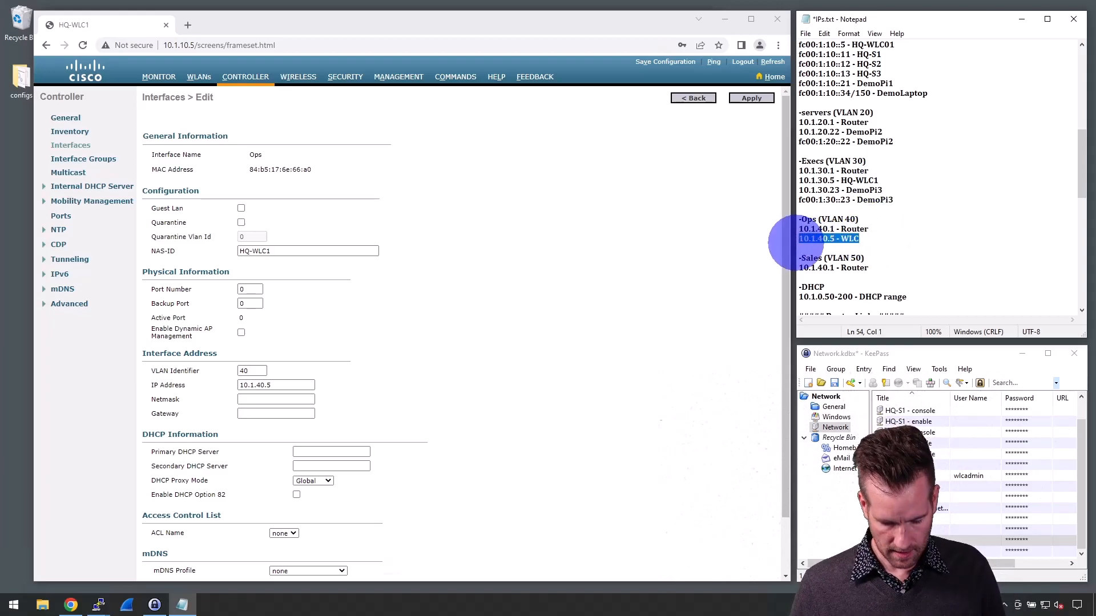
{"action": "left_click", "coordinate": [879, 266]}
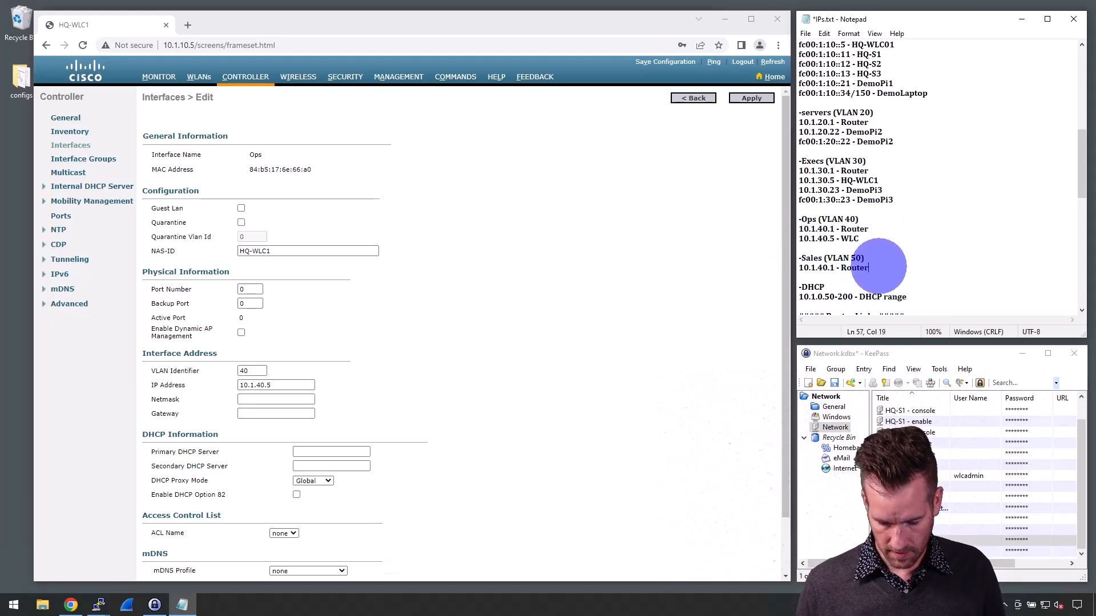
{"action": "key", "text": "Return"}
{"action": "key", "text": "ctrl+v"}
{"action": "key", "text": "Left"}
{"action": "key", "text": "Left"}
{"action": "key", "text": "Left"}
{"action": "key", "text": "BackSpace"}
{"action": "type", "text": "5"}
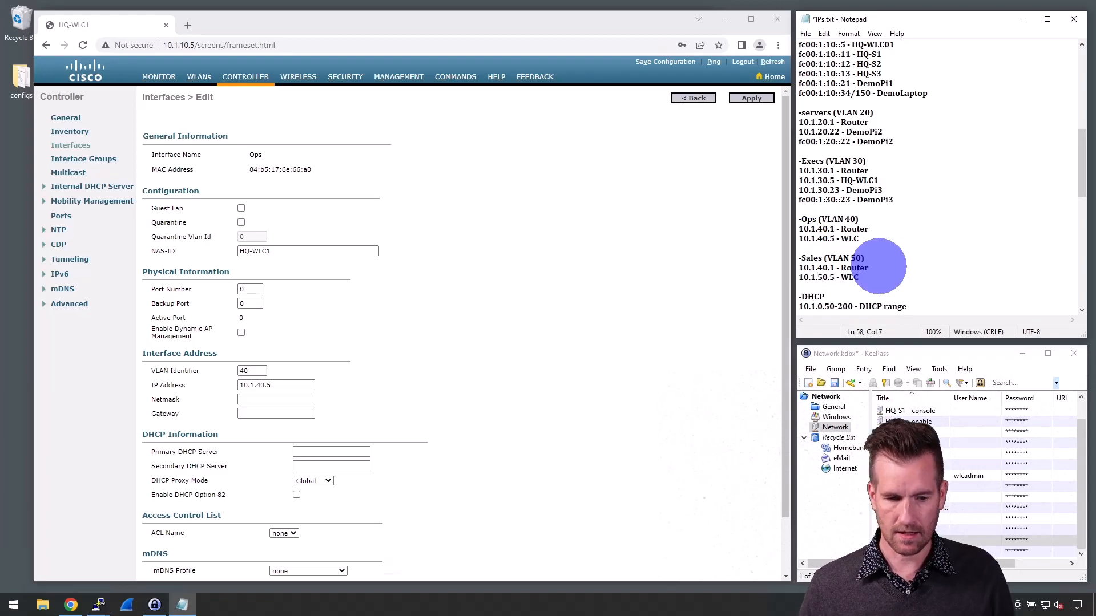
- Return to the controller's Ops interface settings and set the netmask to 255.255.255.0
{"action": "left_click", "coordinate": [451, 309]}
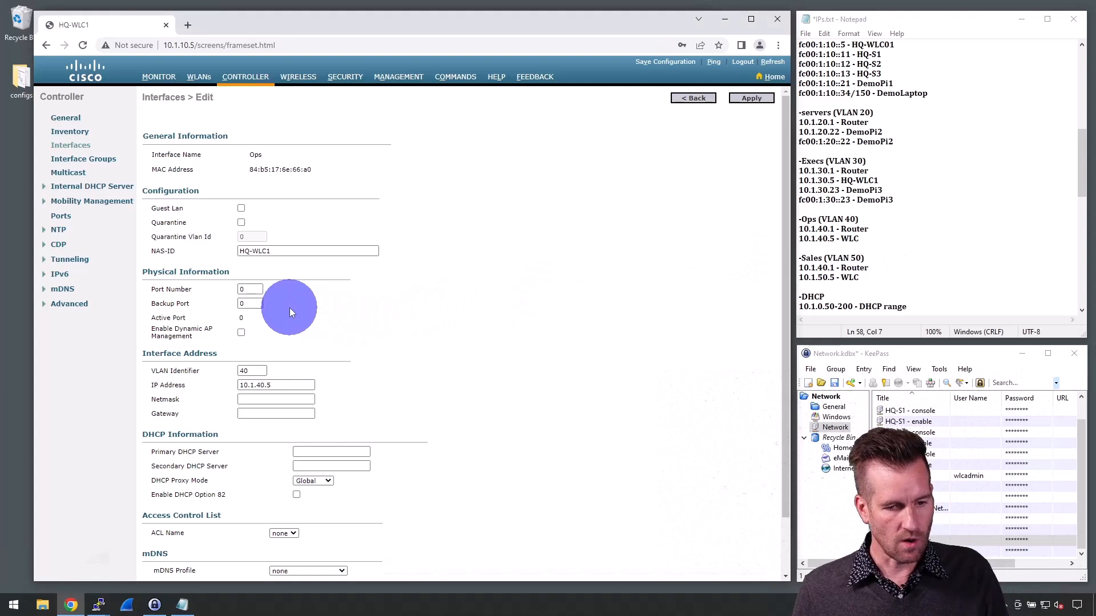
{"action": "scroll", "coordinate": [340, 345], "scroll_direction": "down", "scroll_amount": 1}
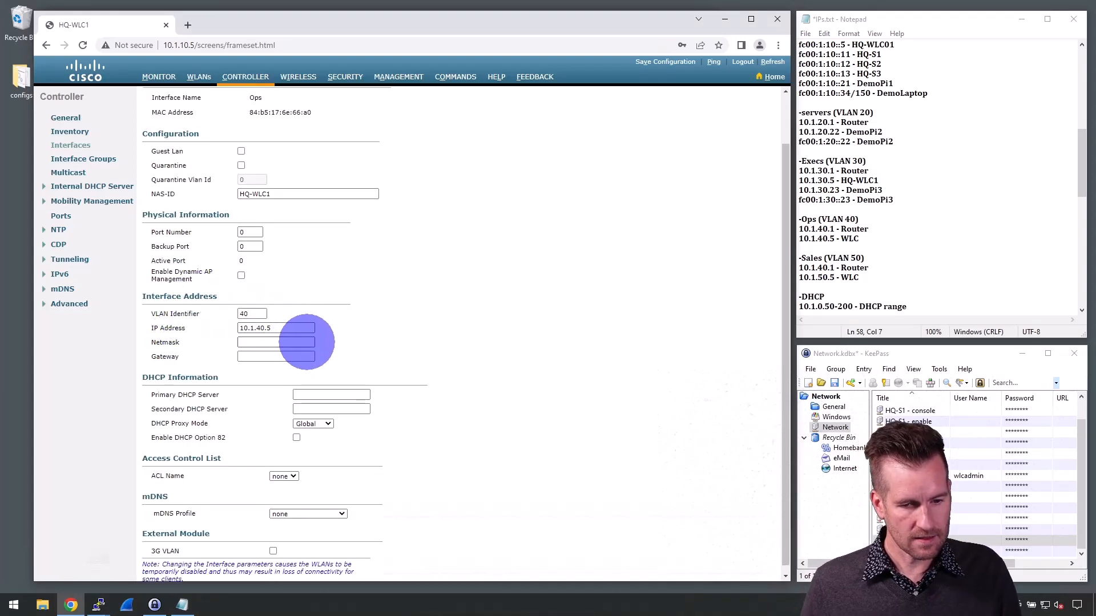
{"action": "scroll", "coordinate": [282, 336], "scroll_direction": "down", "scroll_amount": 1}
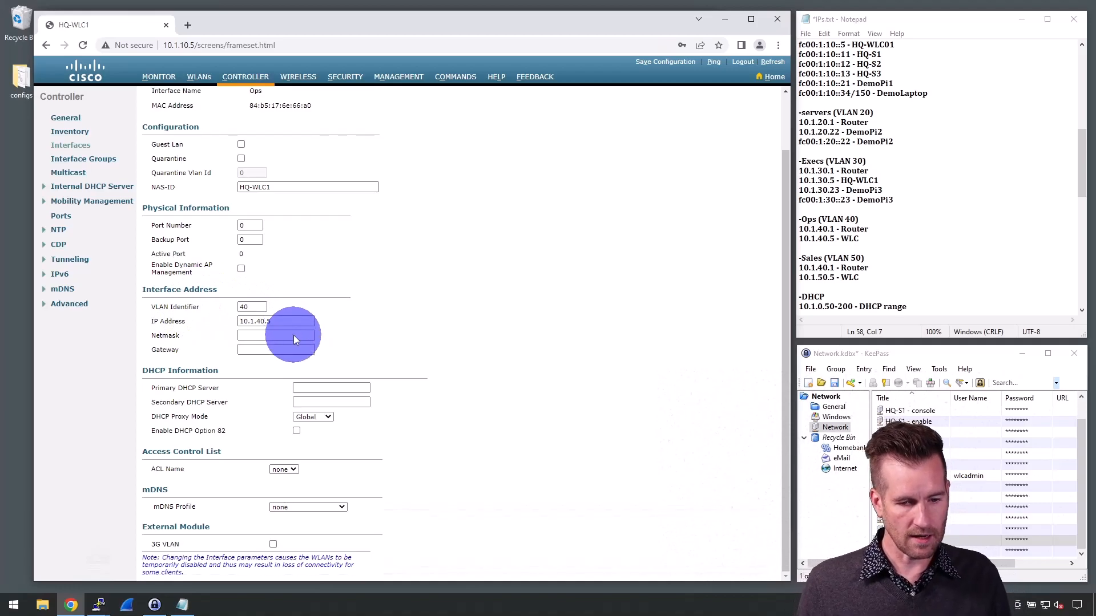
{"action": "left_click", "coordinate": [283, 336]}
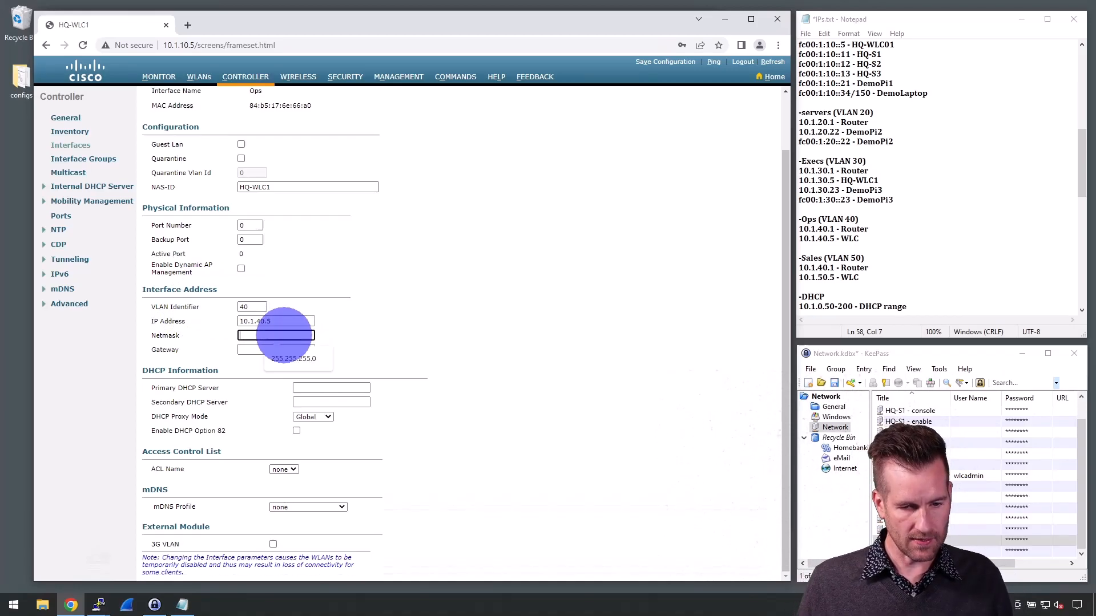
{"action": "left_click", "coordinate": [316, 359]}
- Set the Ops interface's gateway to 10.1.40.1
{"action": "left_click", "coordinate": [275, 350]}
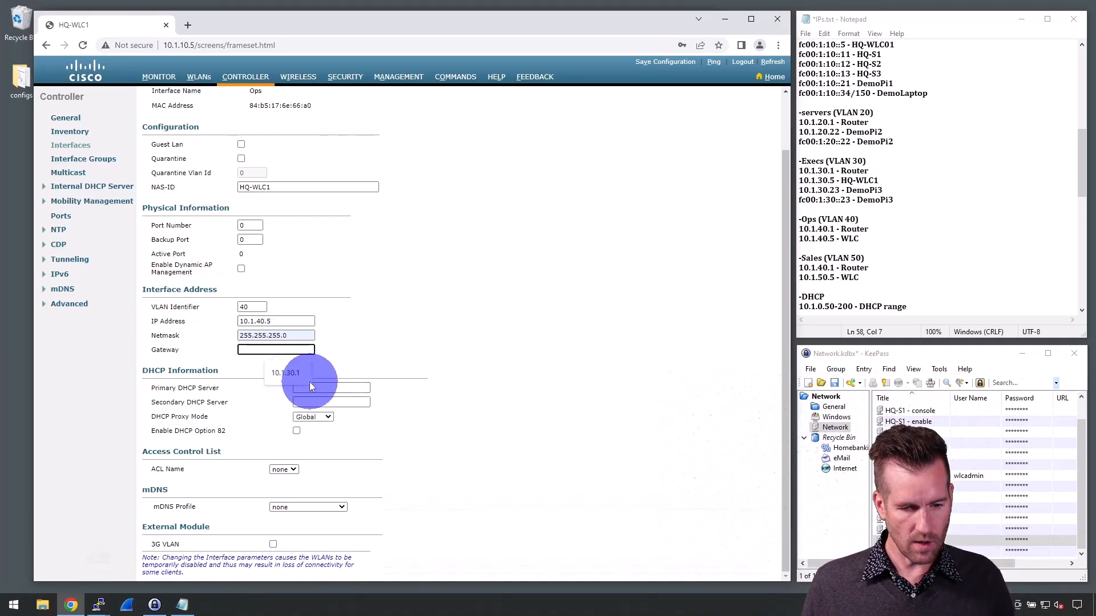
{"action": "left_click", "coordinate": [294, 374]}
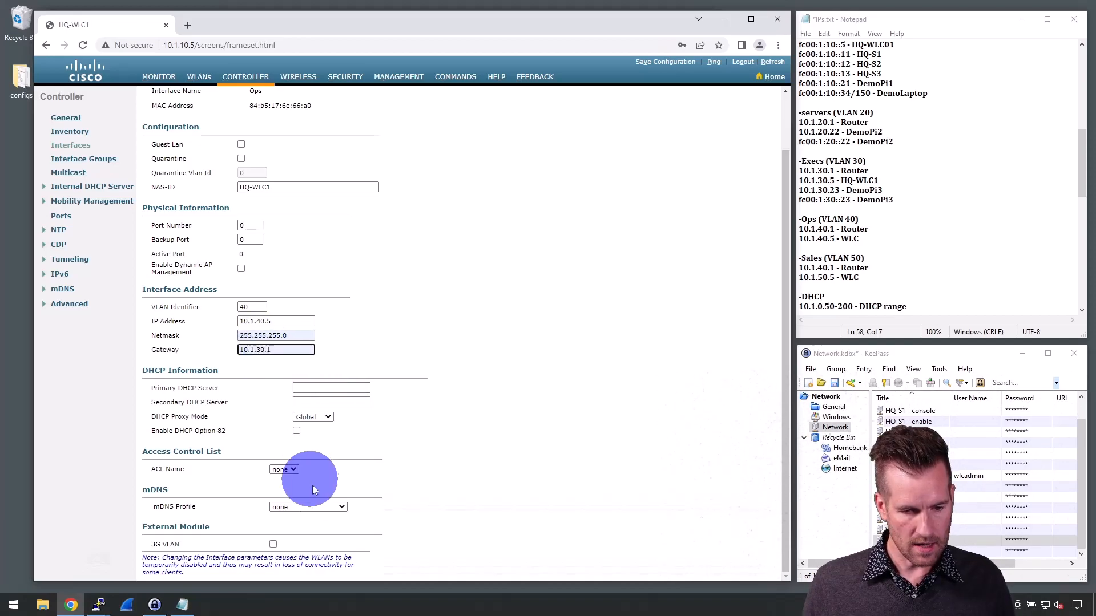
{"action": "key", "text": "Left"}
{"action": "key", "text": "Left"}
{"action": "key", "text": "Left"}
{"action": "key", "text": "BackSpace"}
{"action": "type", "text": "4"}
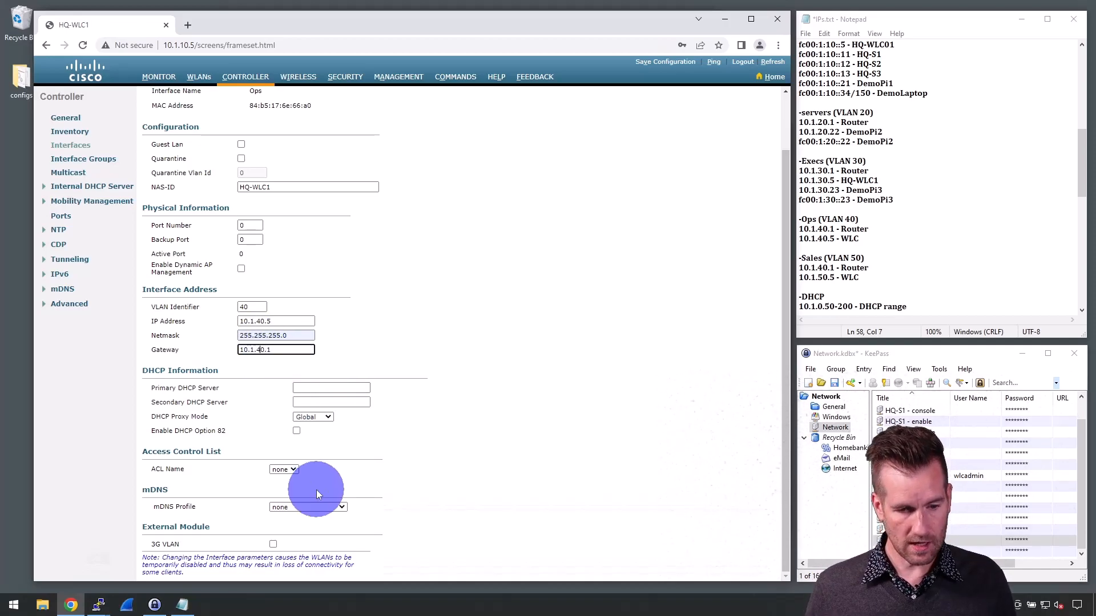
- Set the Ops interface's primary DHCP server to 10.1.40.1 and its DHCP proxy mode to Enabled
{"action": "left_click", "coordinate": [331, 389]}
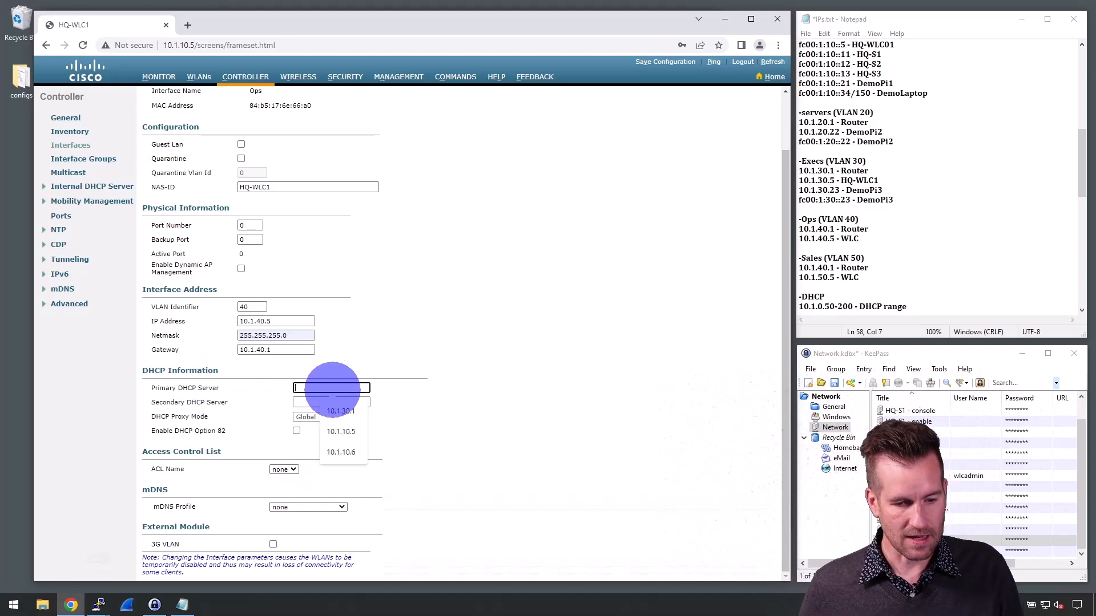
{"action": "left_click", "coordinate": [354, 412]}
{"action": "key", "text": "BackSpace"}
{"action": "type", "text": "4"}
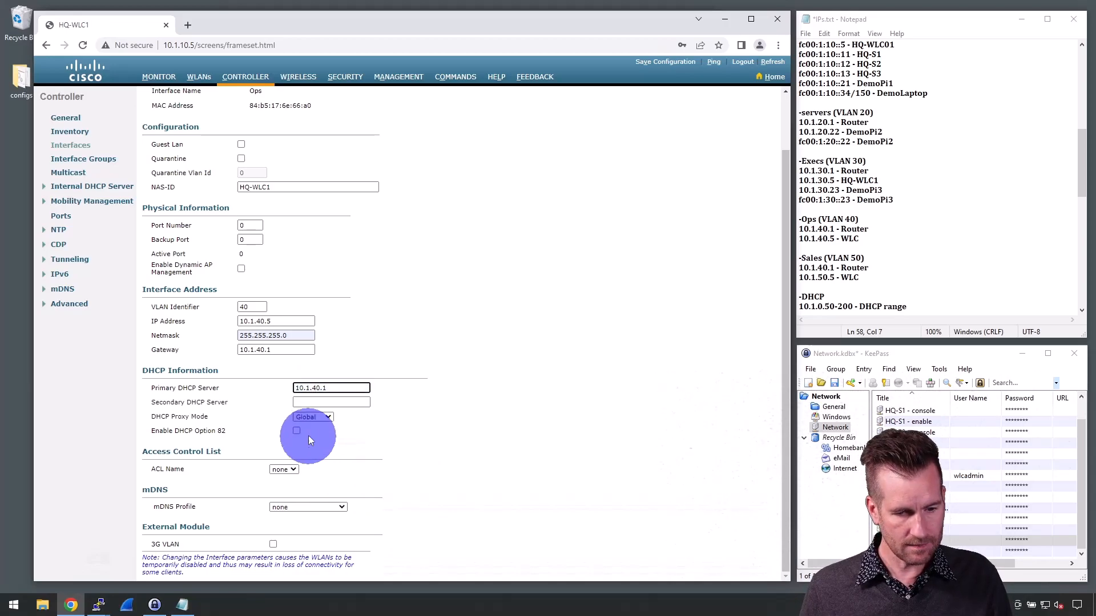
{"action": "left_click", "coordinate": [327, 418]}
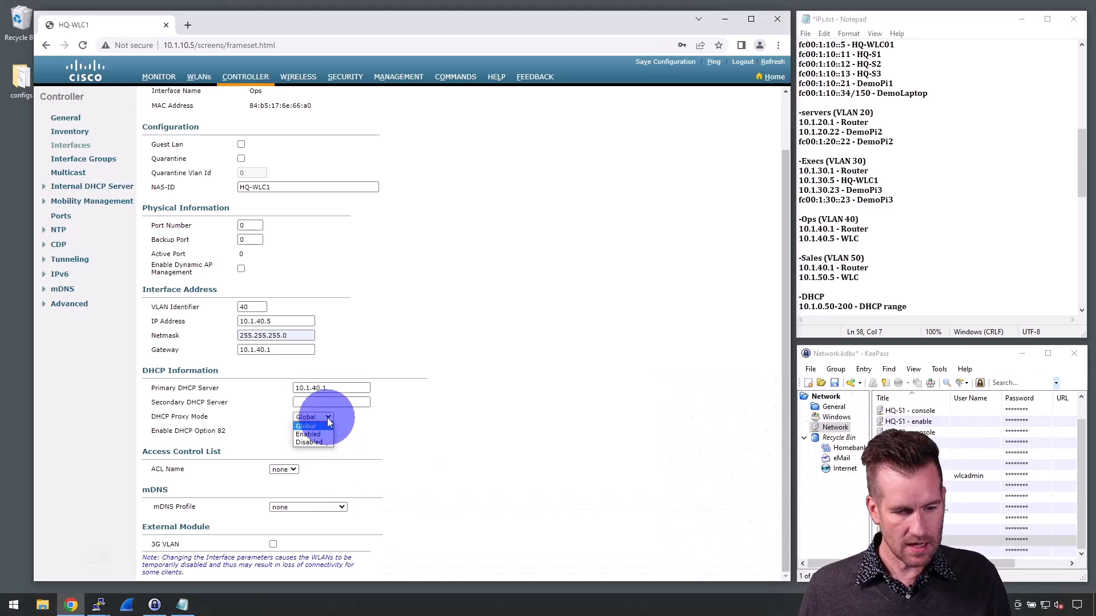
{"action": "left_click", "coordinate": [311, 435]}
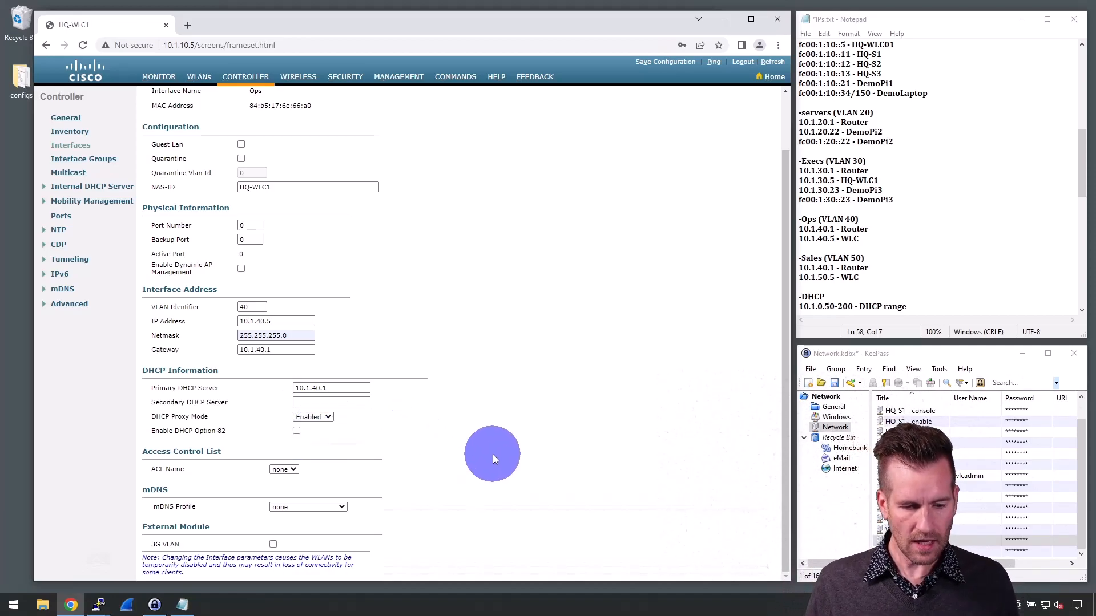
- Set the Ops interface's port number to 1, apply its settings and return to the interface list
{"action": "scroll", "coordinate": [664, 296], "scroll_direction": "up", "scroll_amount": 2}
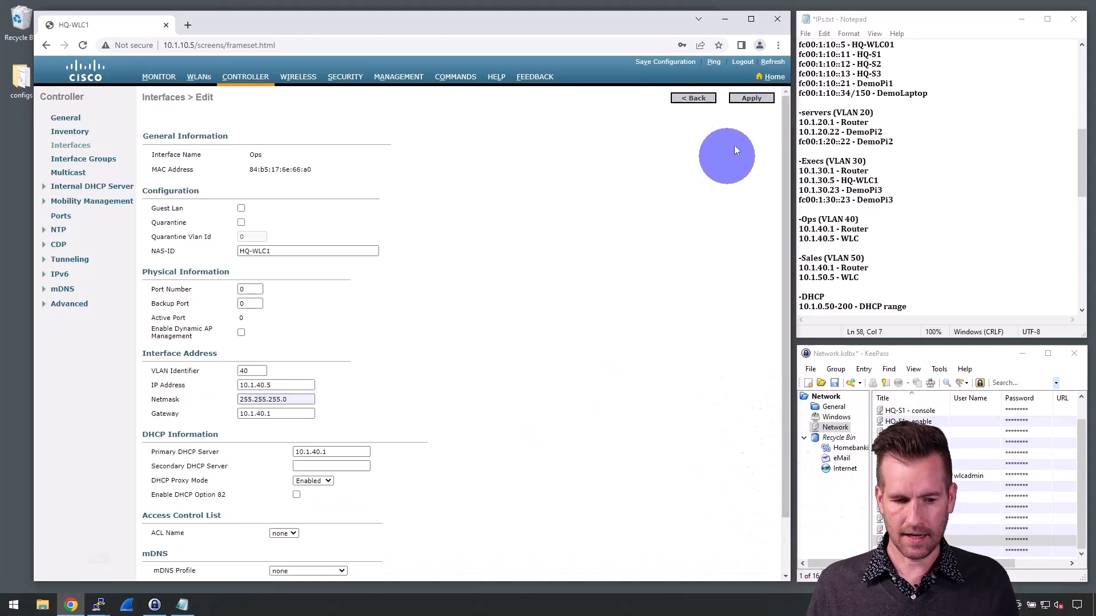
{"action": "left_click", "coordinate": [768, 98]}
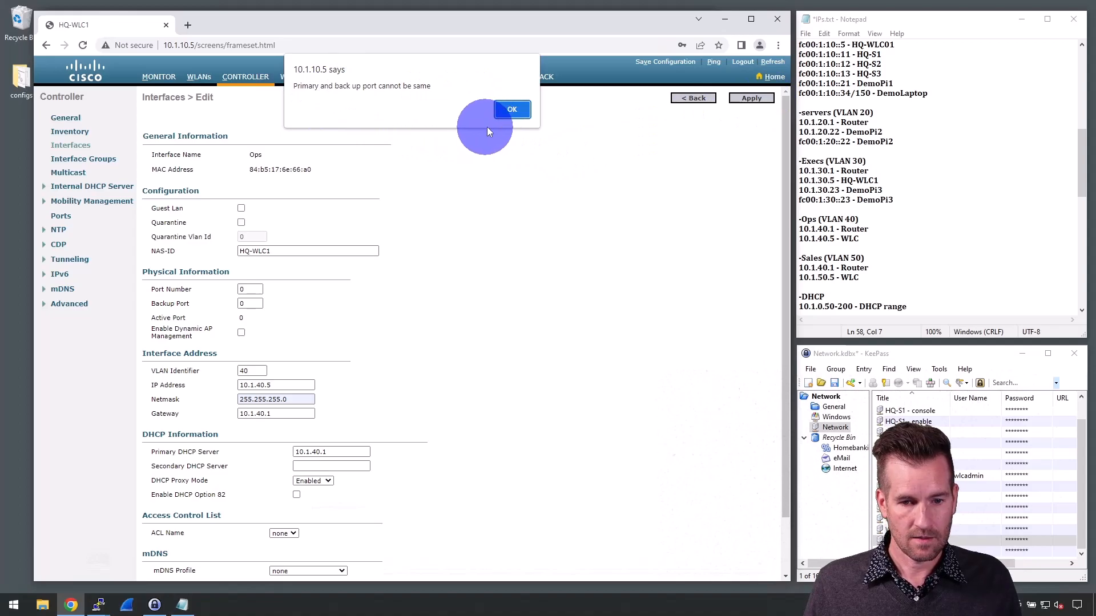
{"action": "left_click", "coordinate": [519, 113]}
{"action": "double_click", "coordinate": [243, 289]}
{"action": "type", "text": "1"}
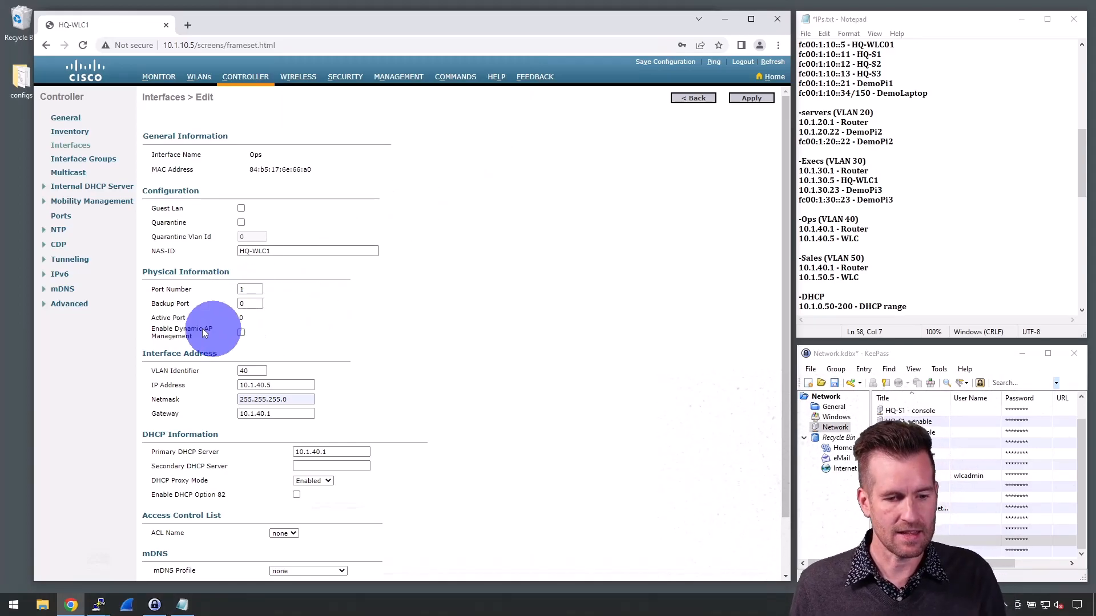
{"action": "left_click", "coordinate": [742, 99]}
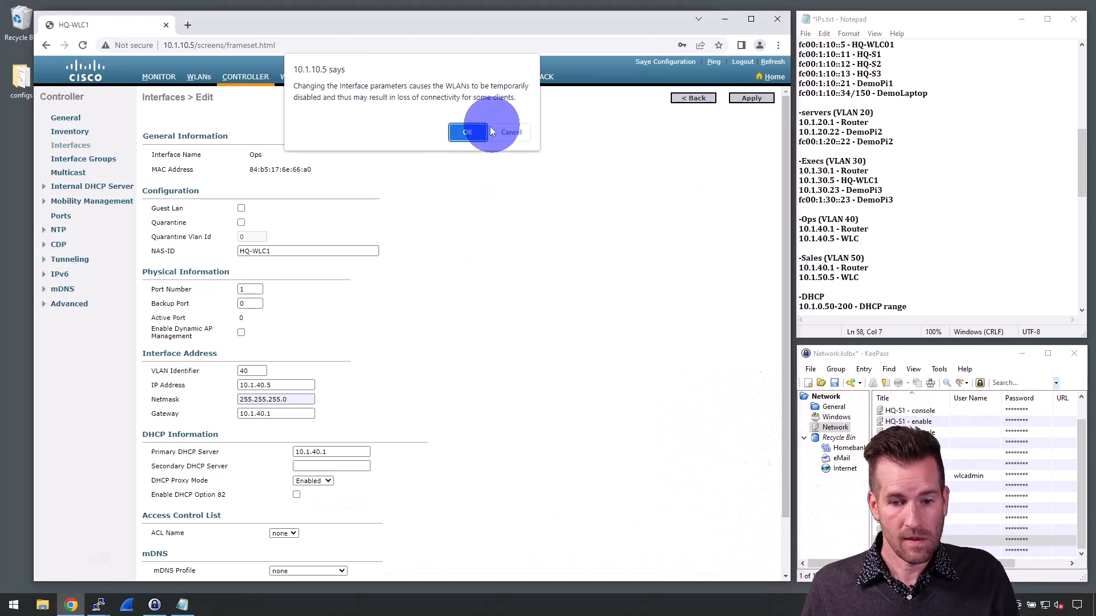
{"action": "left_click", "coordinate": [468, 132]}
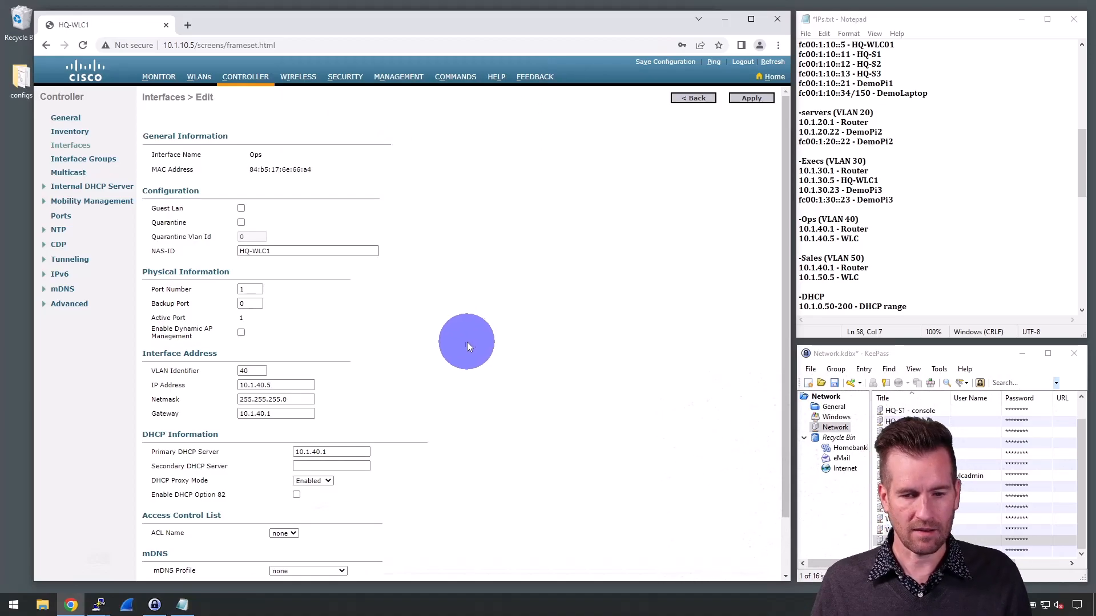
{"action": "left_click", "coordinate": [689, 99]}
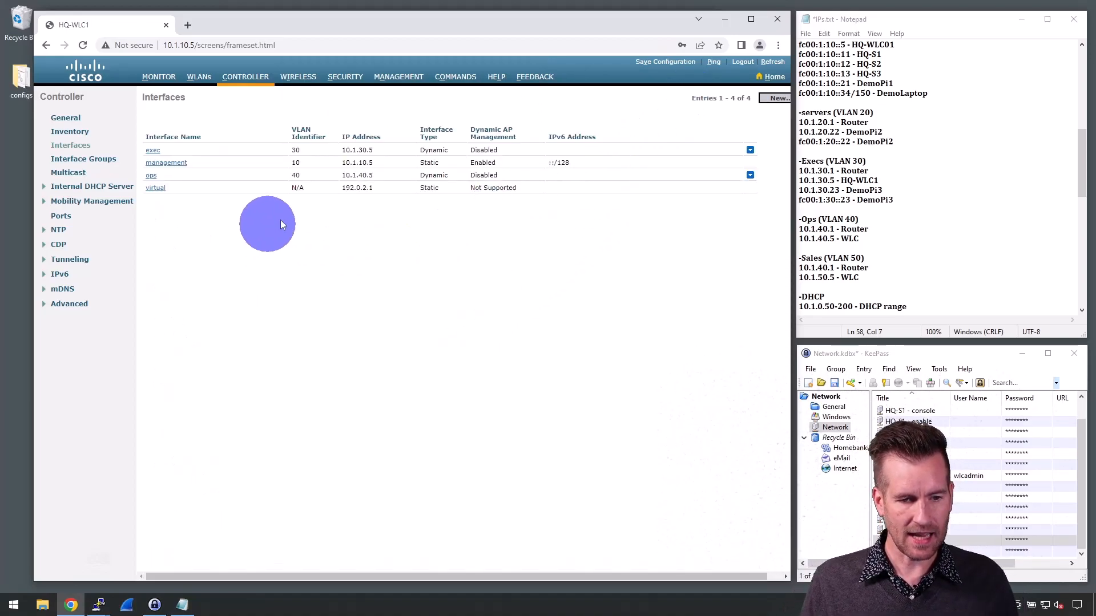
- Create a new controller interface named Sales with VLAN ID 50
{"action": "left_click", "coordinate": [771, 98]}
{"action": "left_click", "coordinate": [246, 122]}
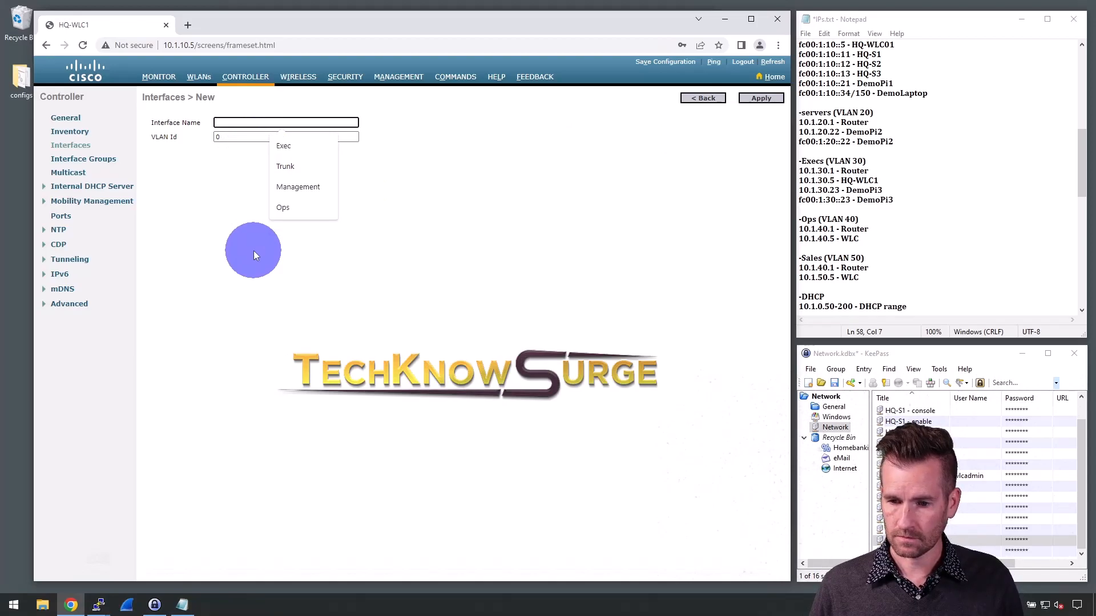
{"action": "type", "text": "Sales"}
{"action": "key", "text": "Tab"}
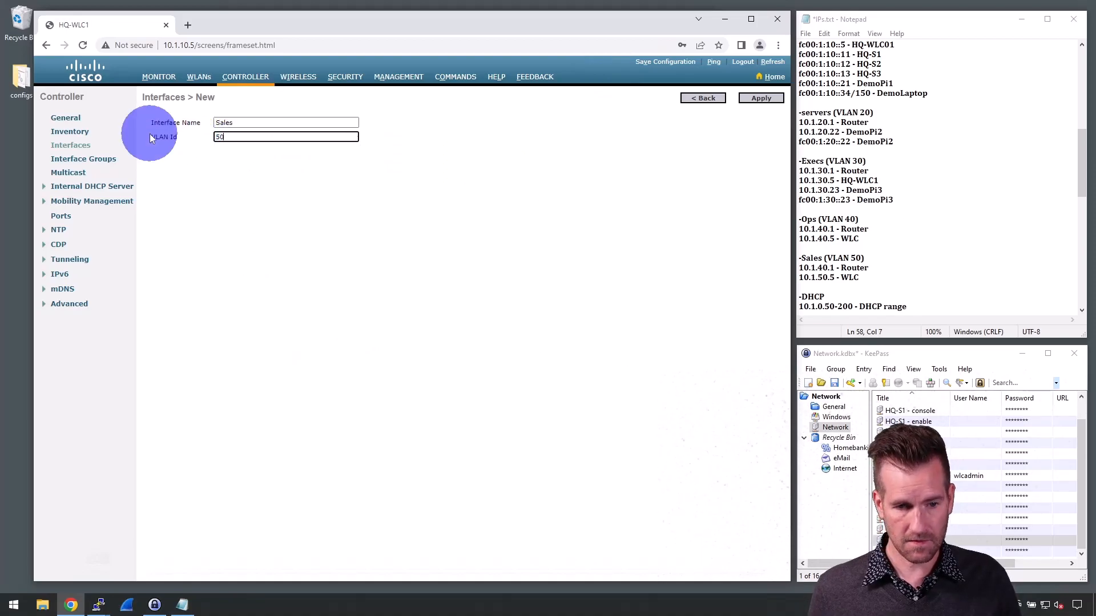
{"action": "type", "text": "50"}
{"action": "left_click", "coordinate": [754, 97]}
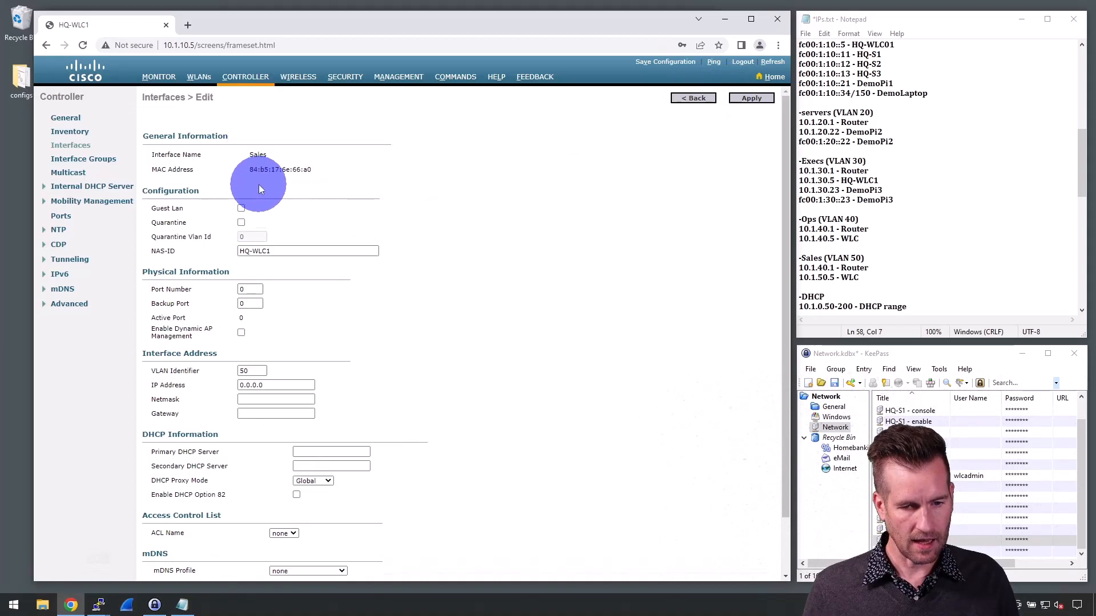
- Set the Sales interface's port number to 1
{"action": "scroll", "coordinate": [253, 245], "scroll_direction": "down", "scroll_amount": 1}
{"action": "left_click_drag", "start_coordinate": [243, 231], "coordinate": [236, 232]}
{"action": "type", "text": "1"}
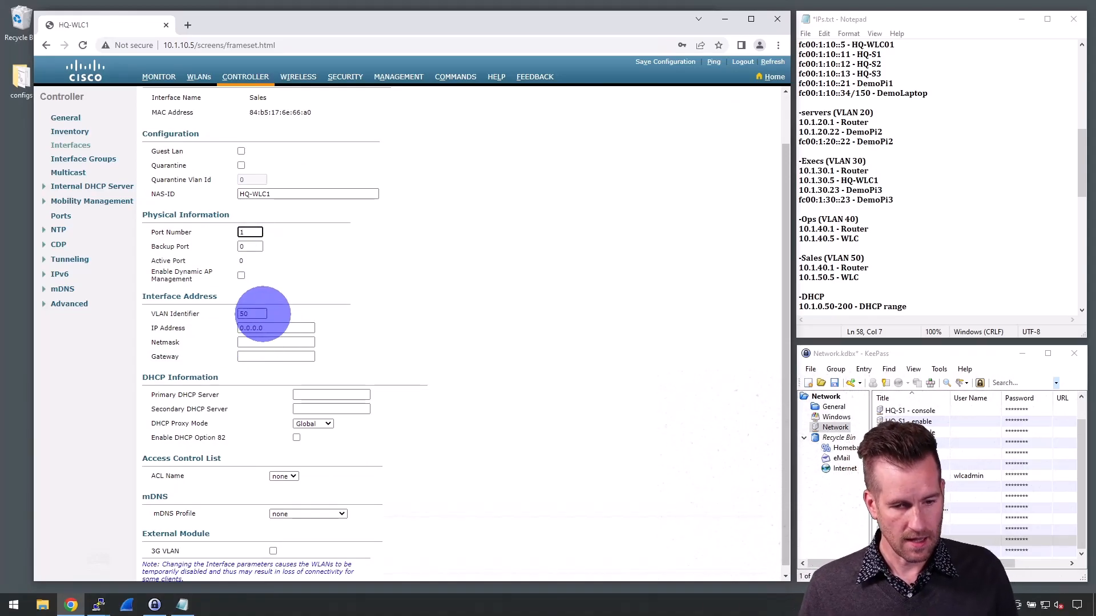
- Set the Sales interface's IP address to 10.1.50.5
{"action": "double_click", "coordinate": [255, 314]}
{"action": "left_click_drag", "start_coordinate": [269, 327], "coordinate": [233, 326]}
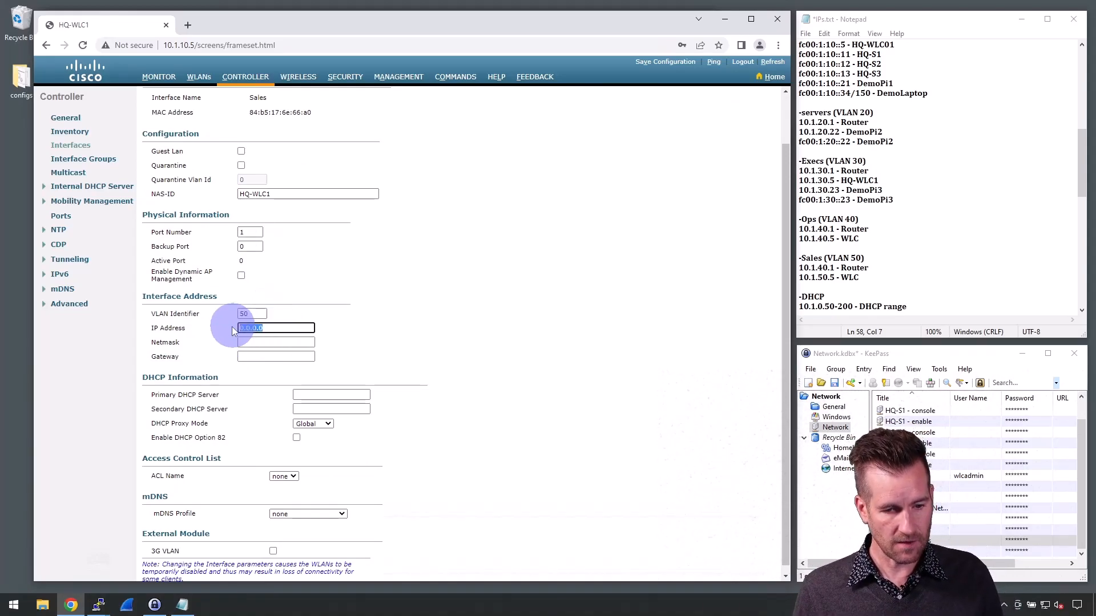
{"action": "type", "text": "10.1"}
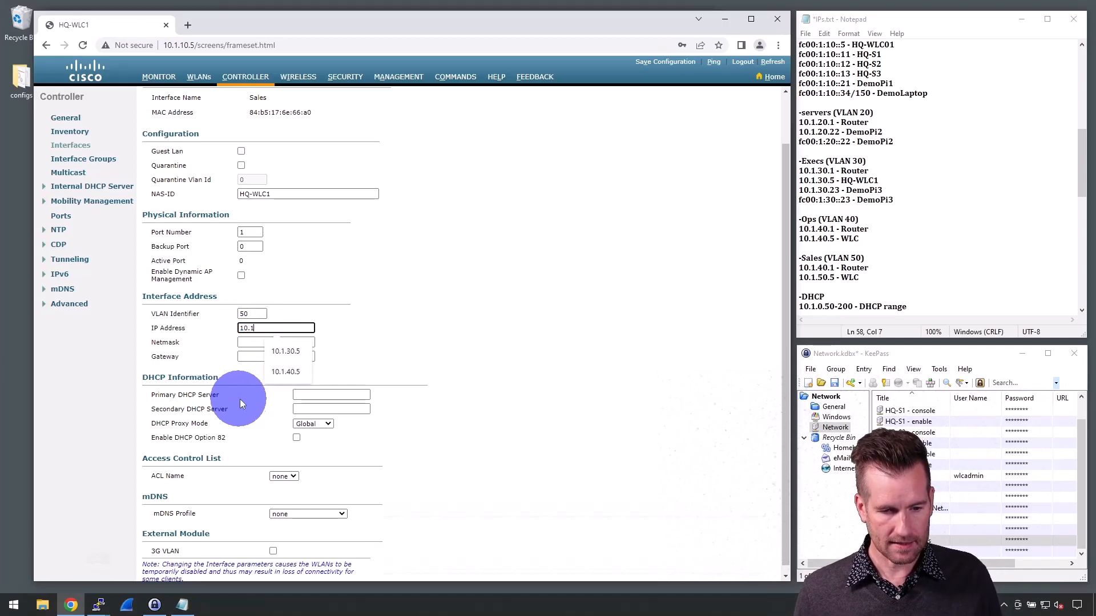
{"action": "left_click", "coordinate": [279, 372]}
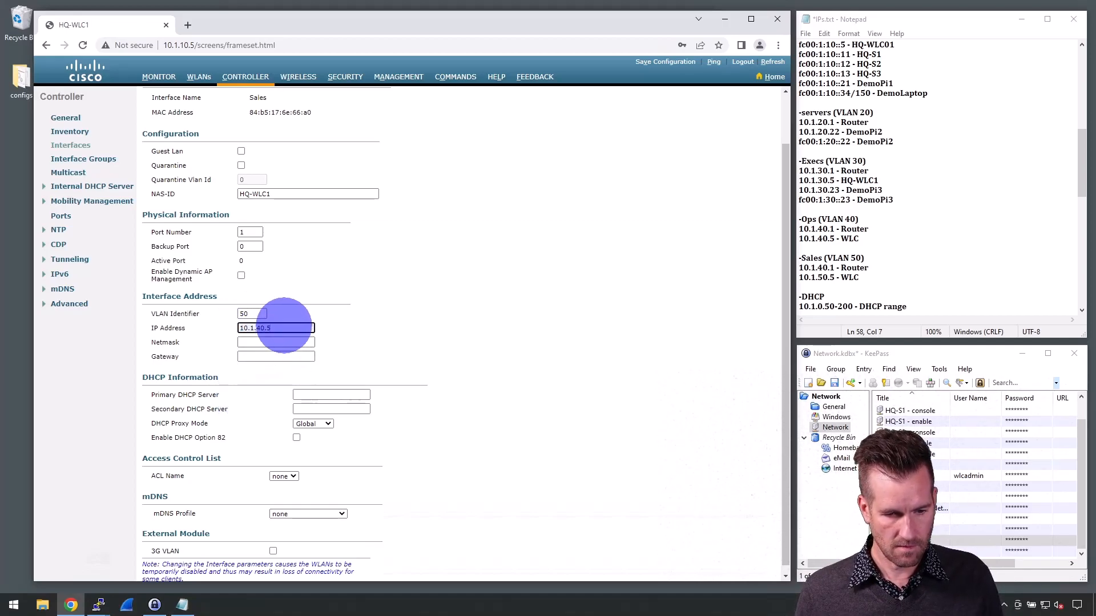
{"action": "left_click", "coordinate": [258, 328]}
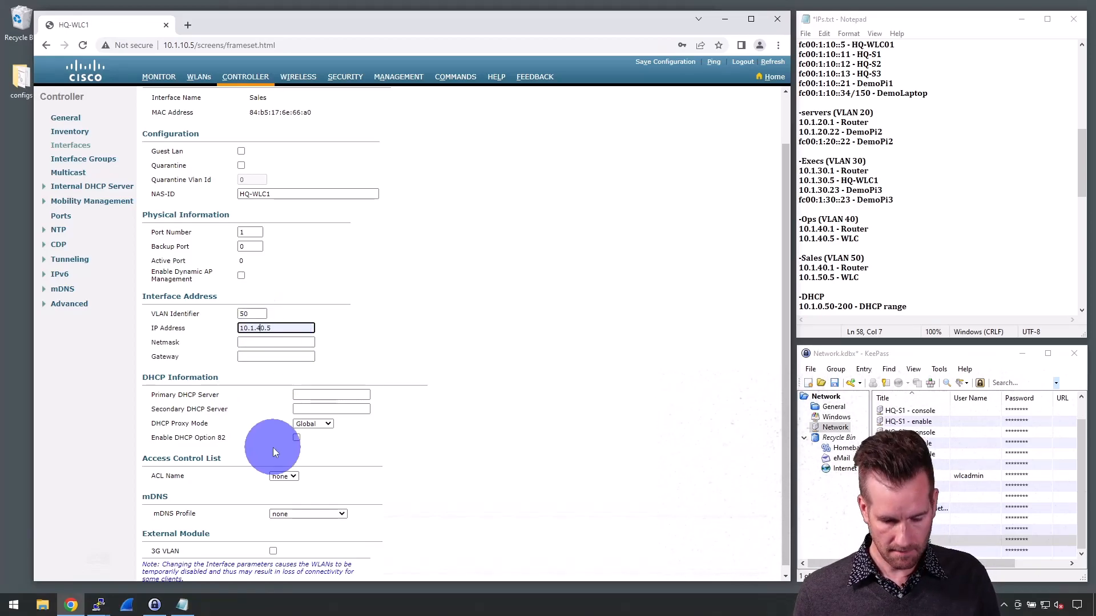
{"action": "key", "text": "BackSpace"}
{"action": "type", "text": "5"}
- Set the Sales interface's netmask to 255.255.255.0 and its gateway to 10.1.50.1
{"action": "left_click", "coordinate": [271, 344]}
{"action": "left_click", "coordinate": [288, 363]}
{"action": "left_click", "coordinate": [264, 357]}
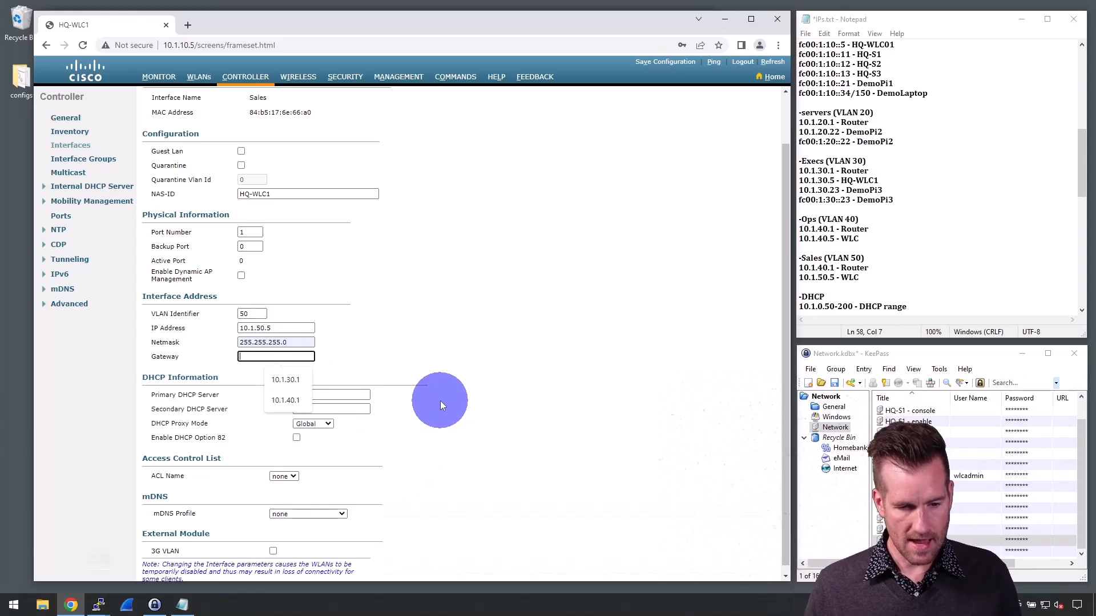
{"action": "left_click", "coordinate": [285, 400]}
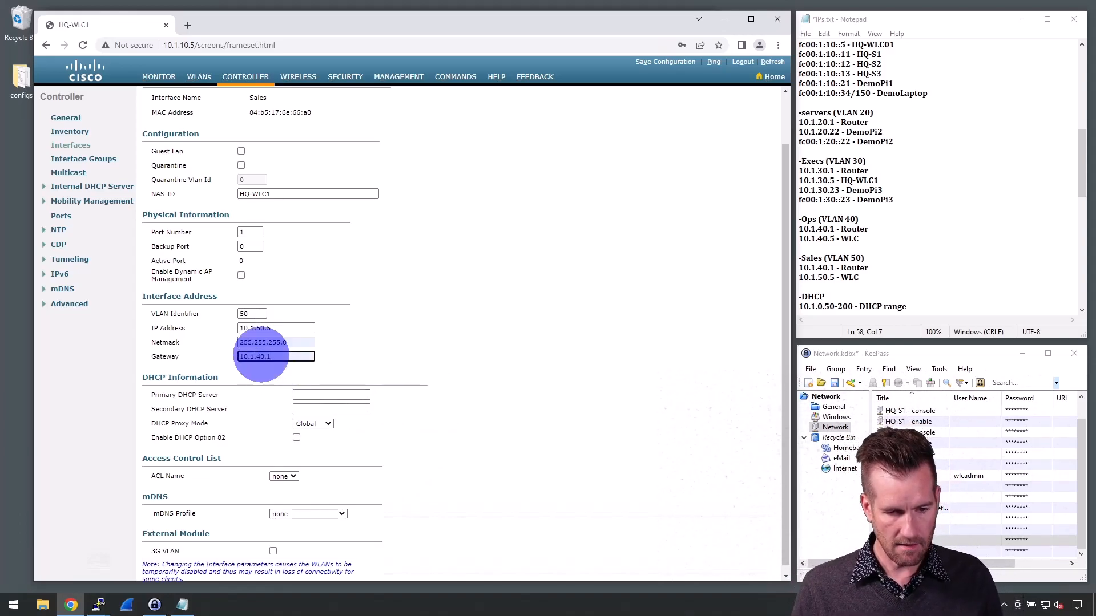
{"action": "key", "text": "BackSpace"}
{"action": "type", "text": "5"}
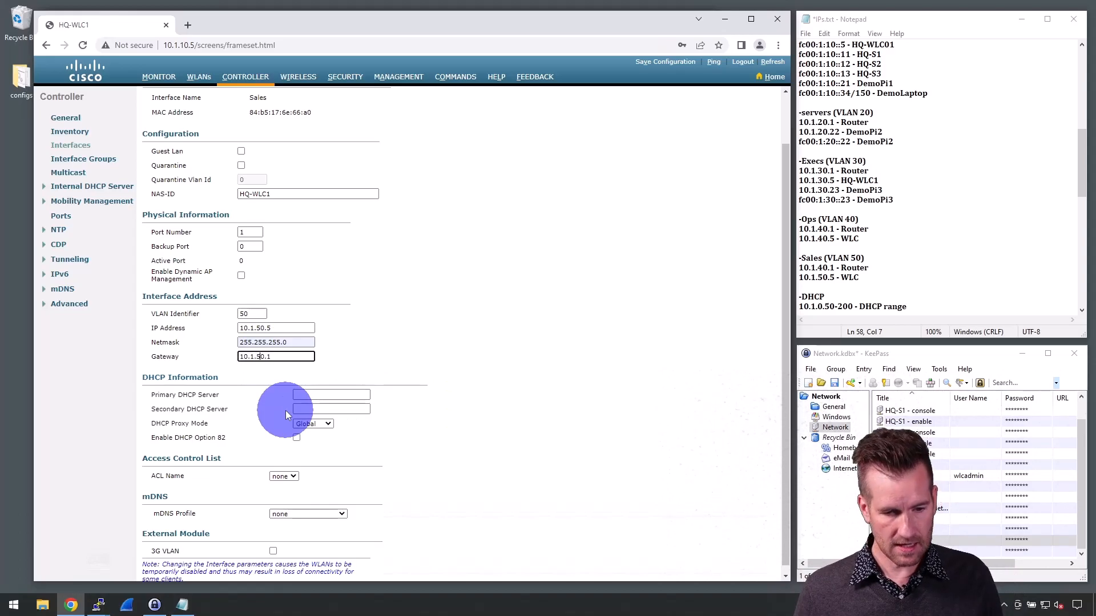
- Set the Sales interface's primary DHCP server to 10.1.50.1 and its DHCP proxy mode to Enabled
{"action": "left_click", "coordinate": [320, 394]}
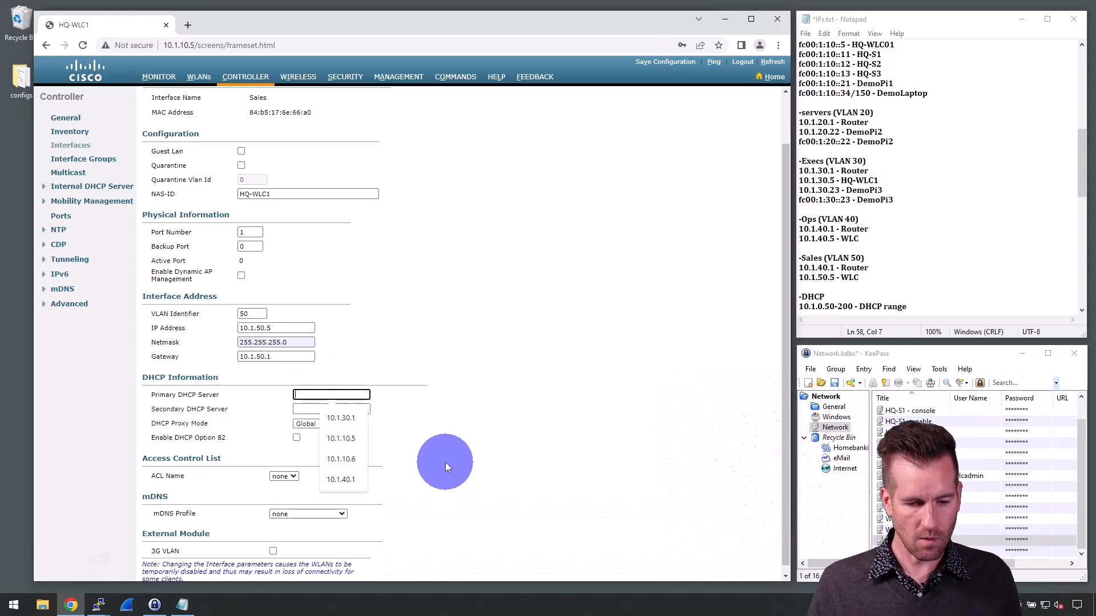
{"action": "left_click", "coordinate": [347, 481]}
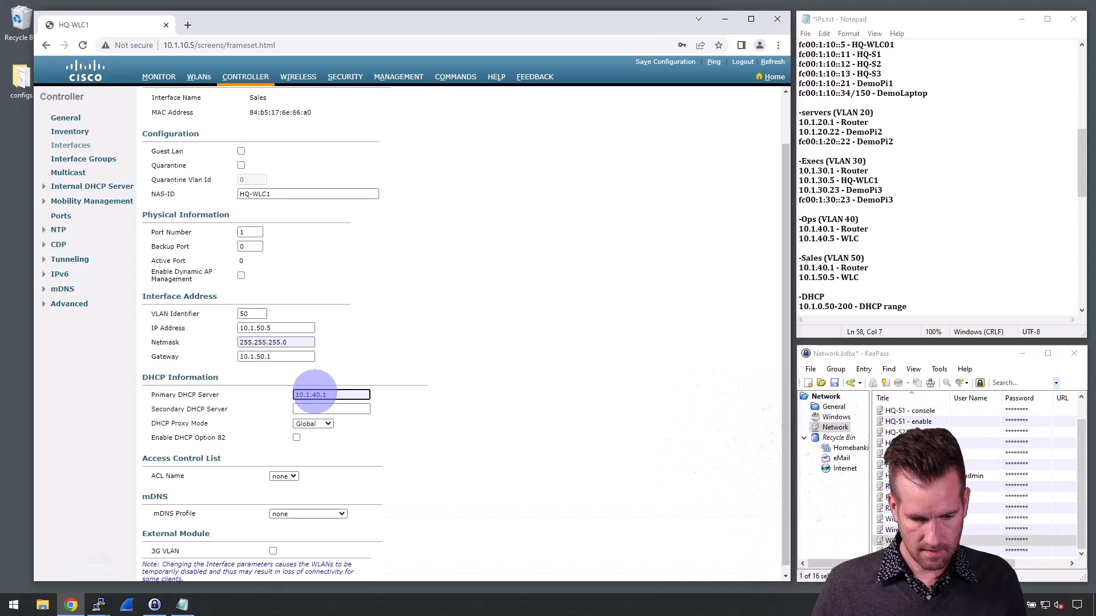
{"action": "key", "text": "BackSpace"}
{"action": "type", "text": "5"}
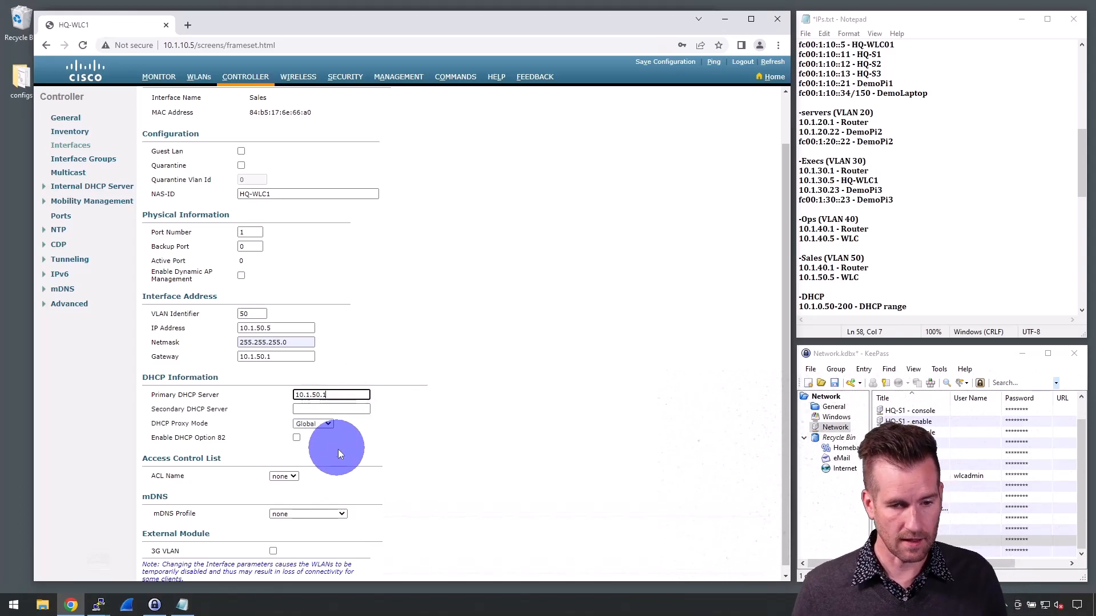
{"action": "left_click", "coordinate": [318, 425]}
{"action": "left_click", "coordinate": [320, 441]}
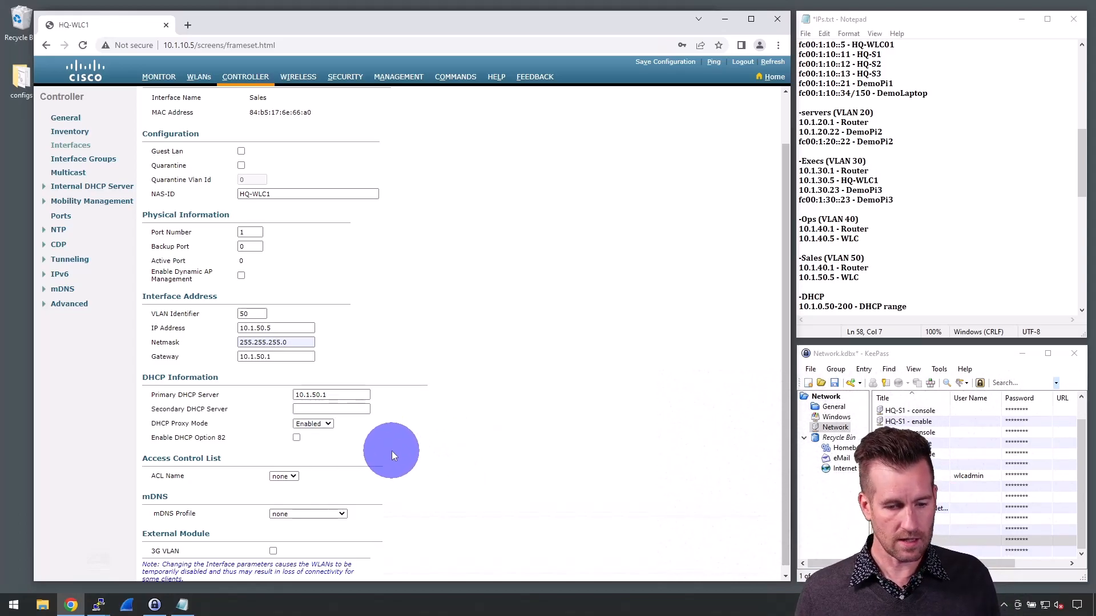
- Apply the Sales interface's settings, accepting the WLAN interruption, and return to the interface list
{"action": "scroll", "coordinate": [523, 437], "scroll_direction": "up", "scroll_amount": 1}
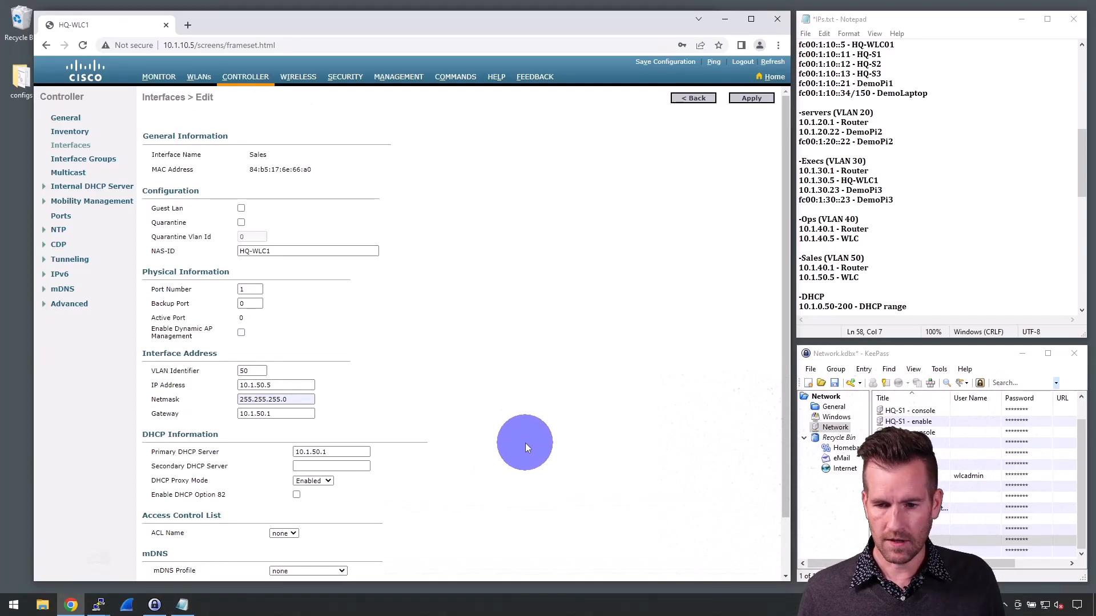
{"action": "left_click", "coordinate": [751, 98]}
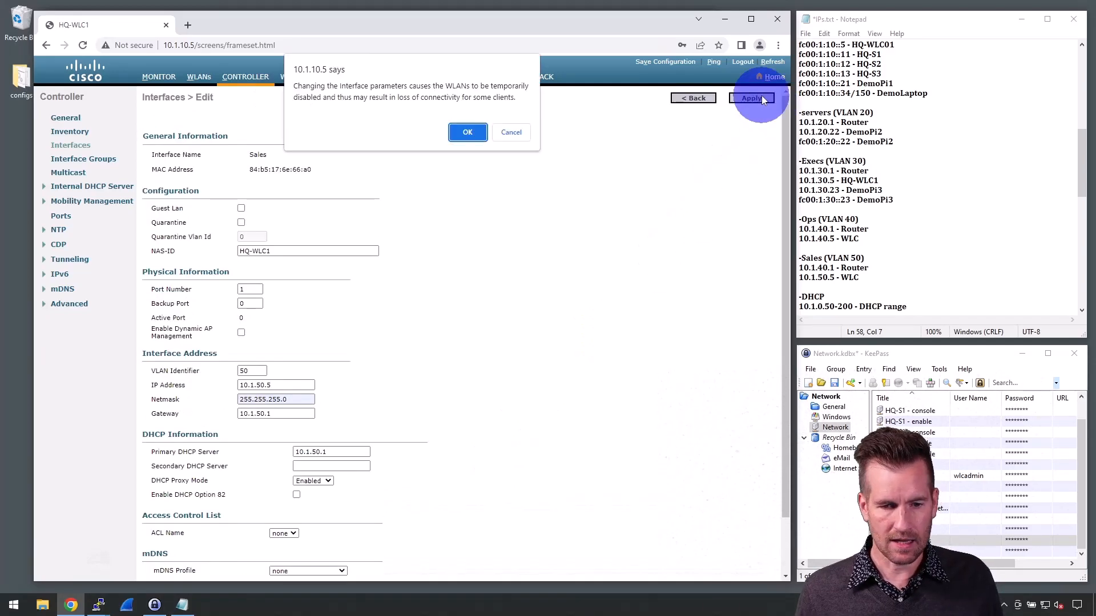
{"action": "left_click", "coordinate": [466, 136]}
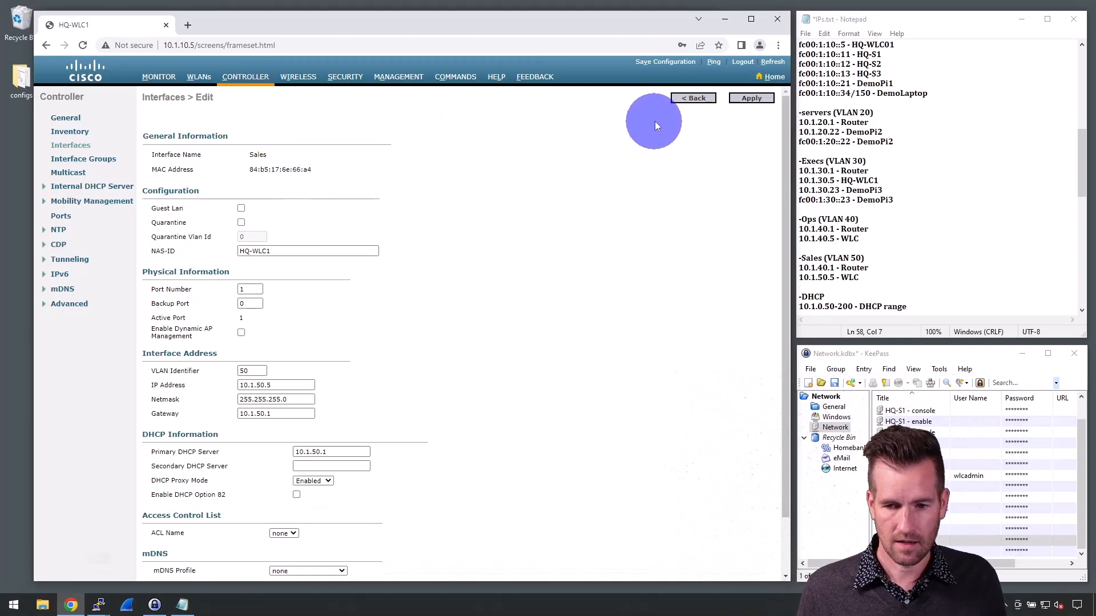
{"action": "left_click", "coordinate": [692, 98]}
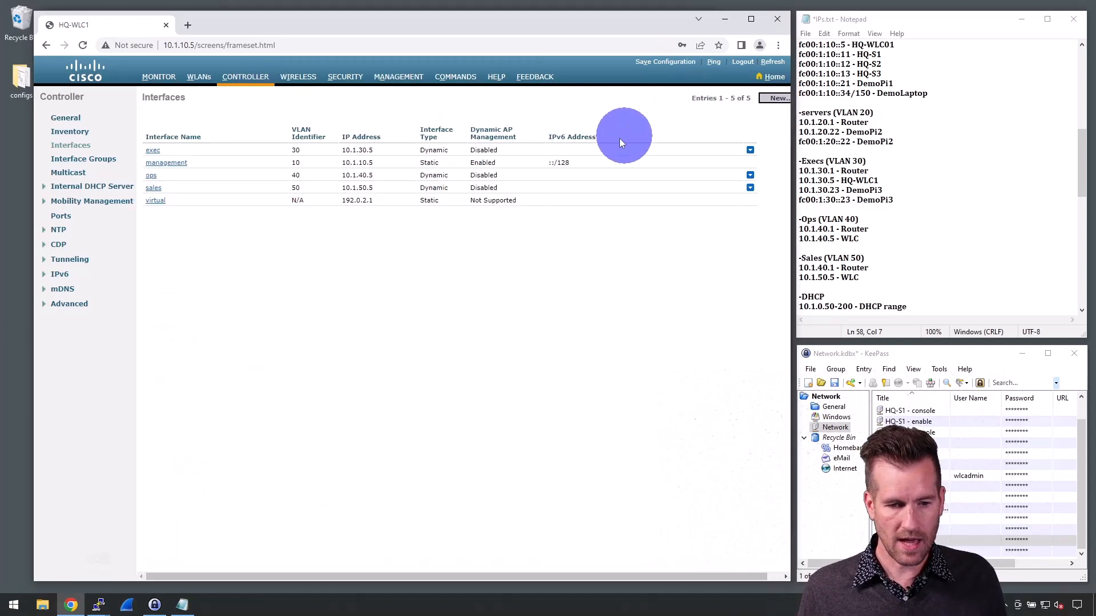
- Review the ops interface's saved address and DHCP settings and return to the interface list
{"action": "left_click", "coordinate": [151, 175]}
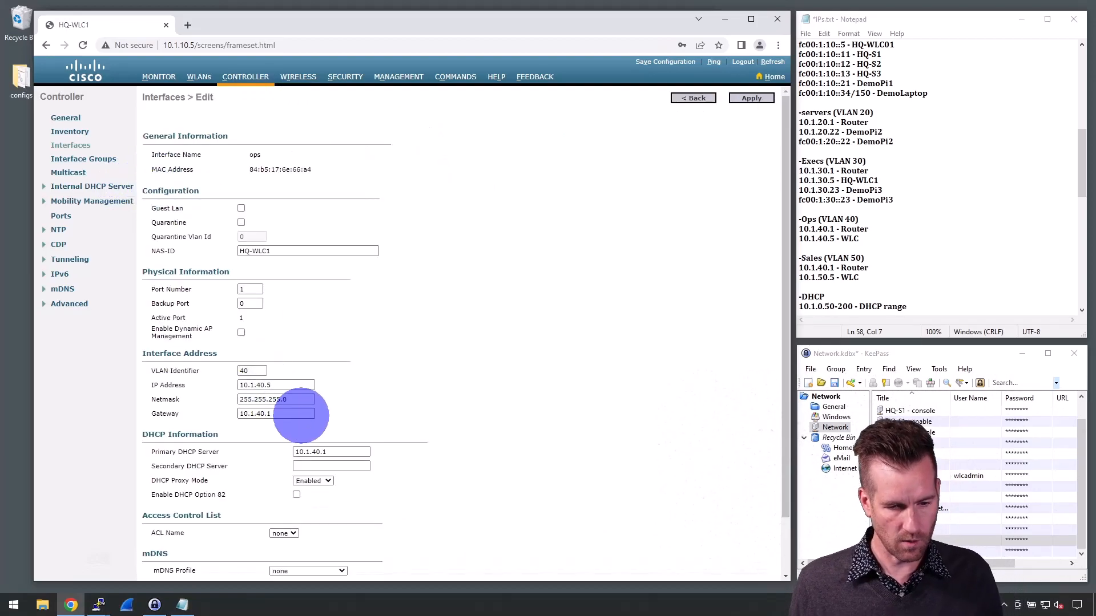
{"action": "scroll", "coordinate": [299, 416], "scroll_direction": "down", "scroll_amount": 2}
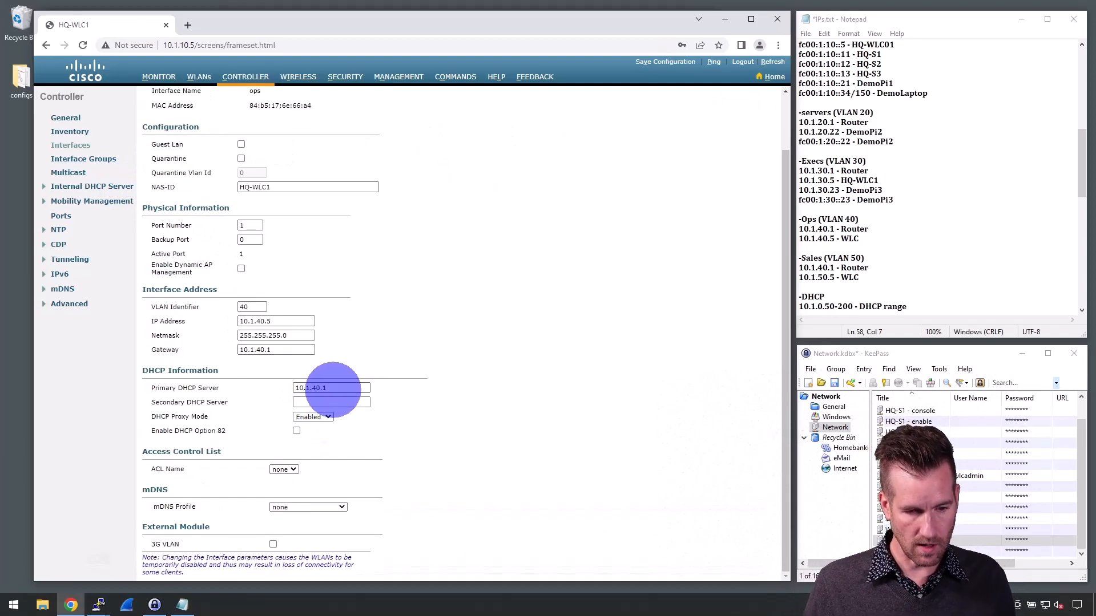
{"action": "scroll", "coordinate": [541, 368], "scroll_direction": "up", "scroll_amount": 2}
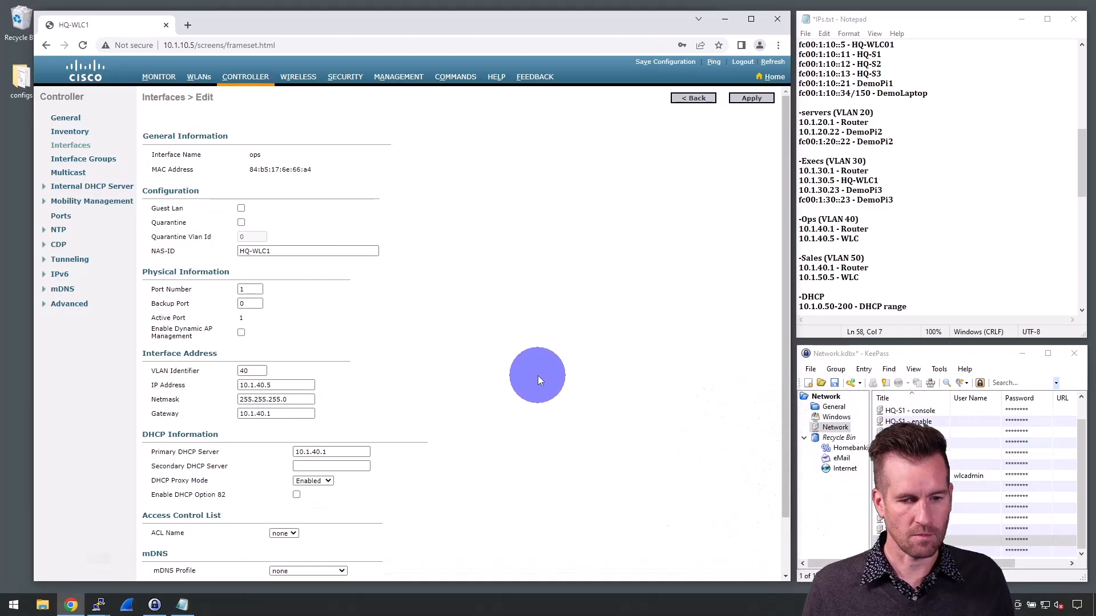
{"action": "left_click", "coordinate": [690, 93]}
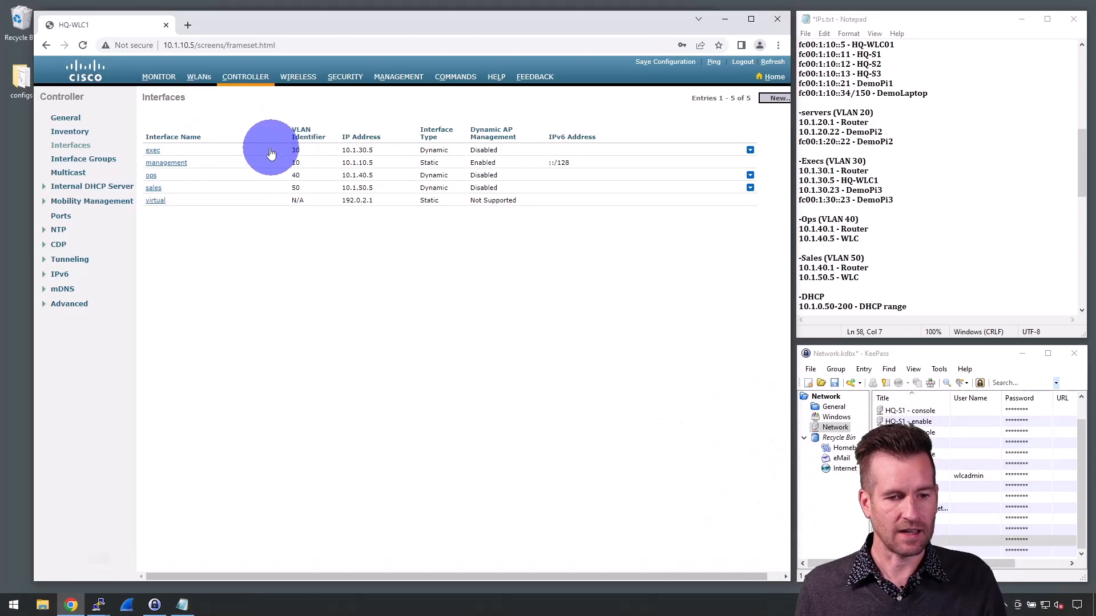
- Create a new WLAN with OPS Wireless as both its profile name and SSID, keeping ID 3
{"action": "left_click", "coordinate": [205, 81]}
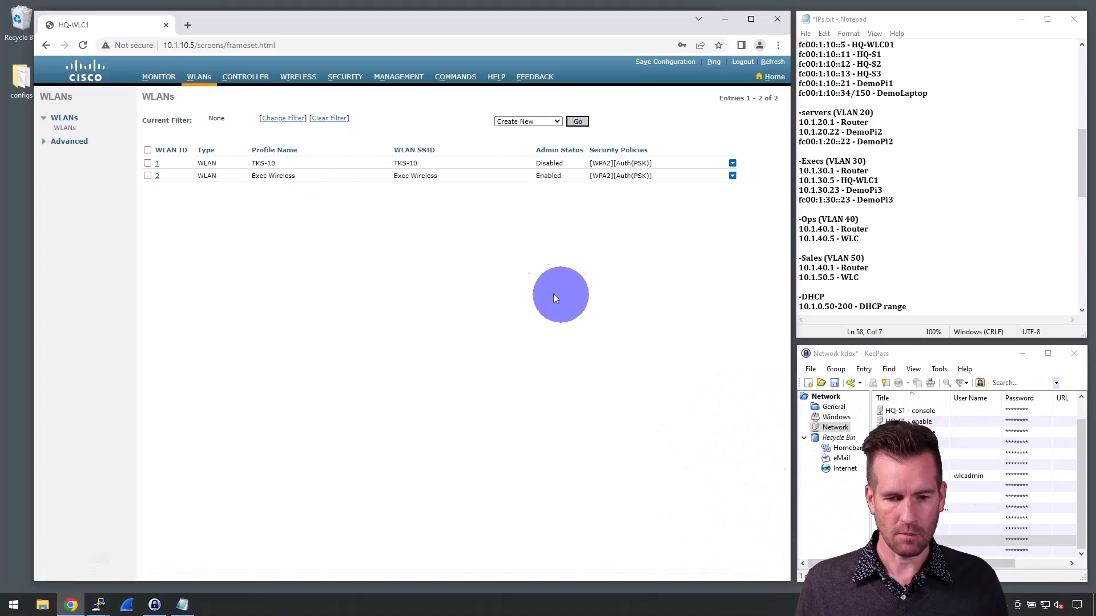
{"action": "left_click", "coordinate": [579, 122]}
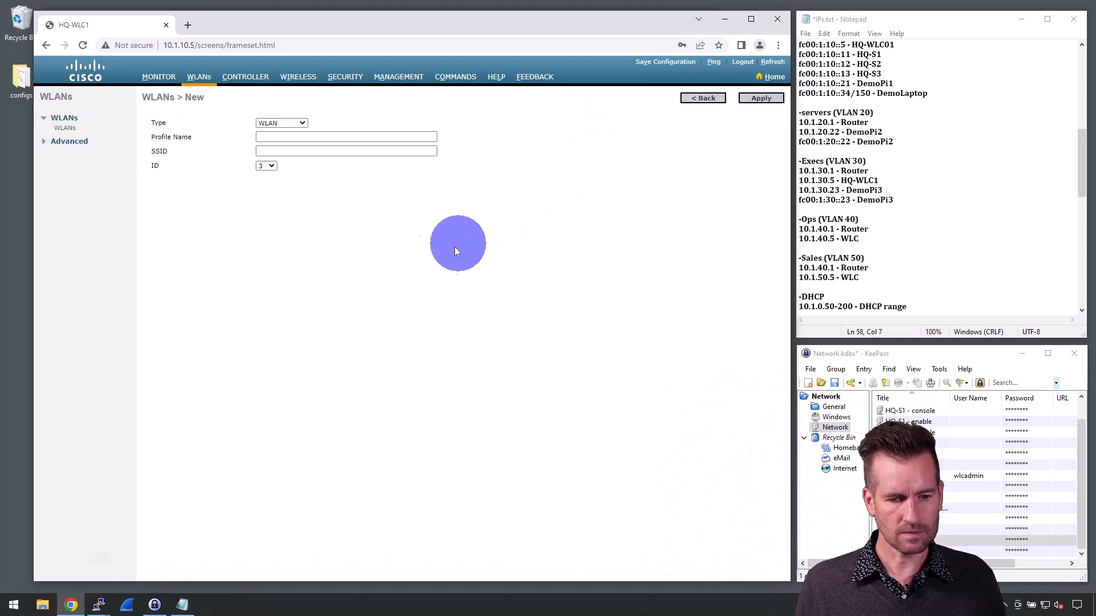
{"action": "left_click", "coordinate": [299, 137]}
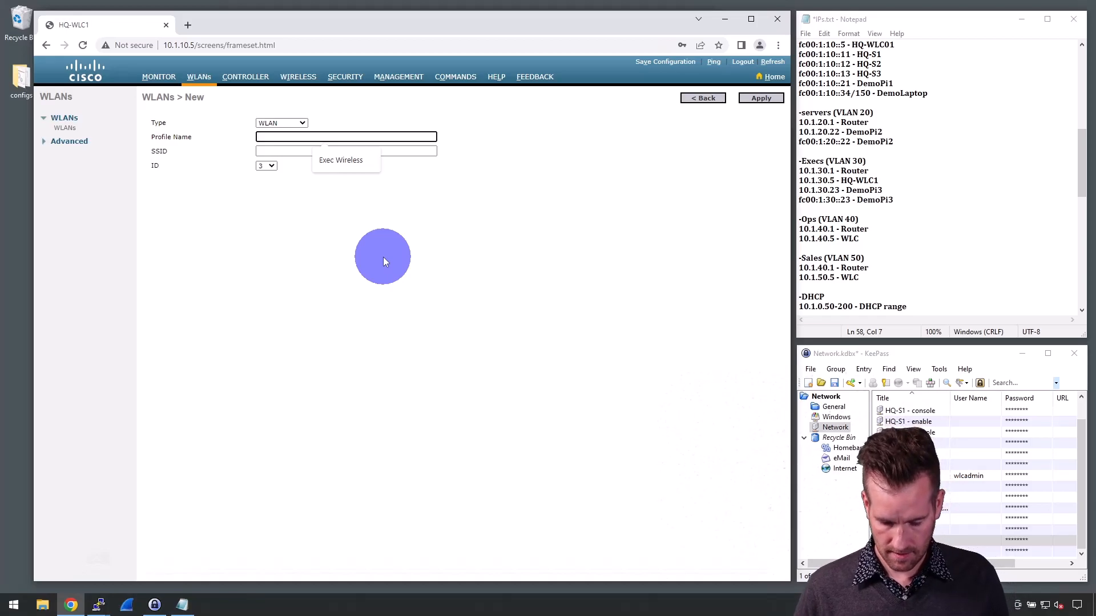
{"action": "type", "text": "OPS Wireless"}
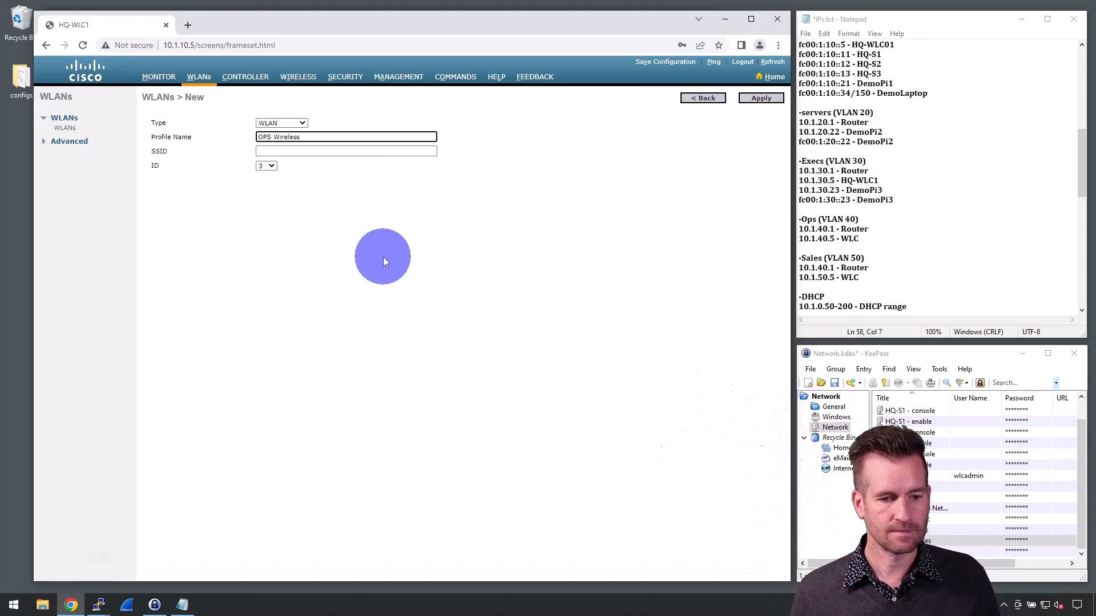
{"action": "left_click", "coordinate": [308, 151]}
{"action": "key", "text": "shift+Tab"}
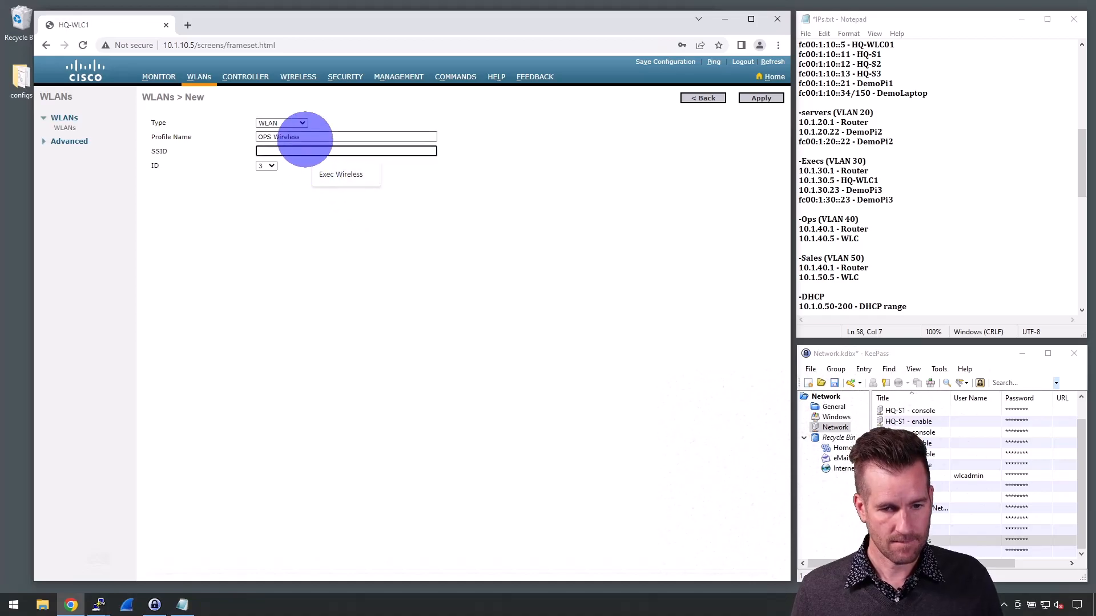
{"action": "key", "text": "ctrl+c"}
{"action": "left_click", "coordinate": [264, 149]}
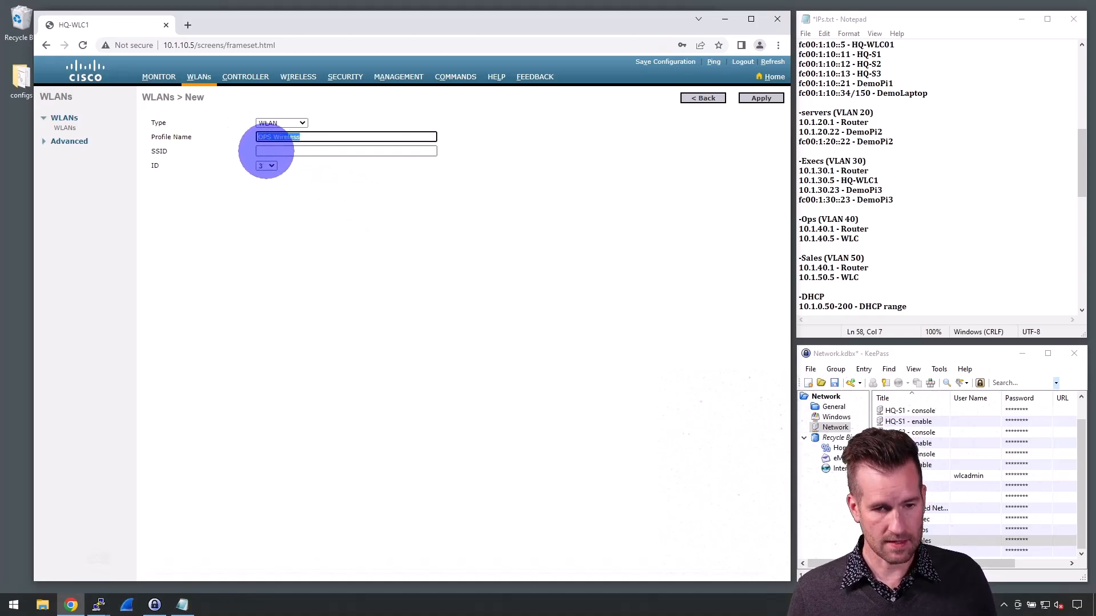
{"action": "key", "text": "ctrl+v"}
{"action": "left_click", "coordinate": [379, 255]}
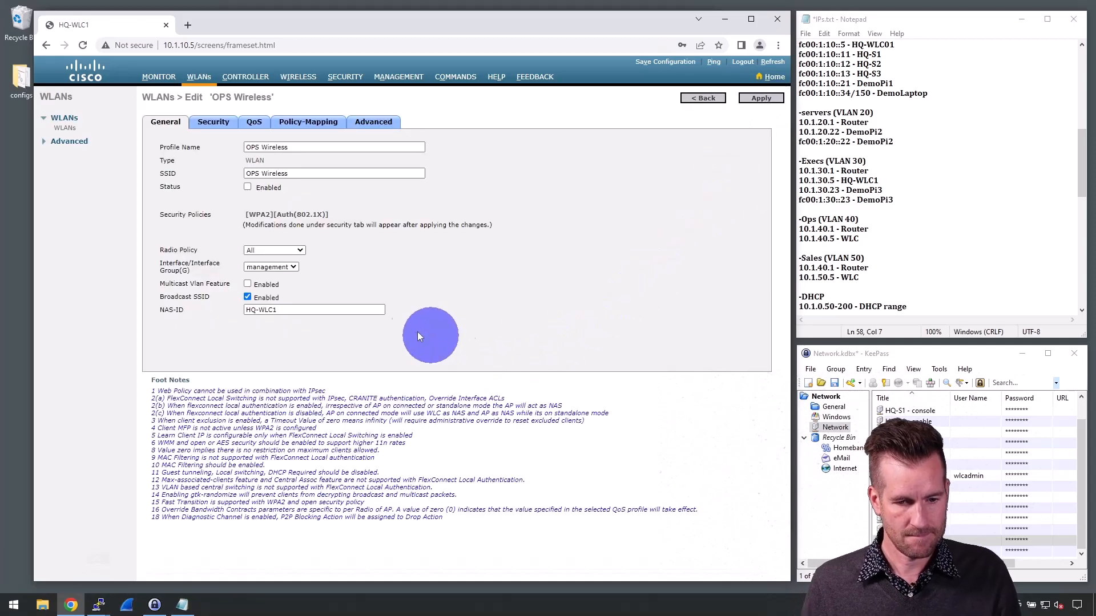
- Change the OPS Wireless Layer 2 authentication key management from 802.1X to PSK
{"action": "left_click", "coordinate": [217, 123]}
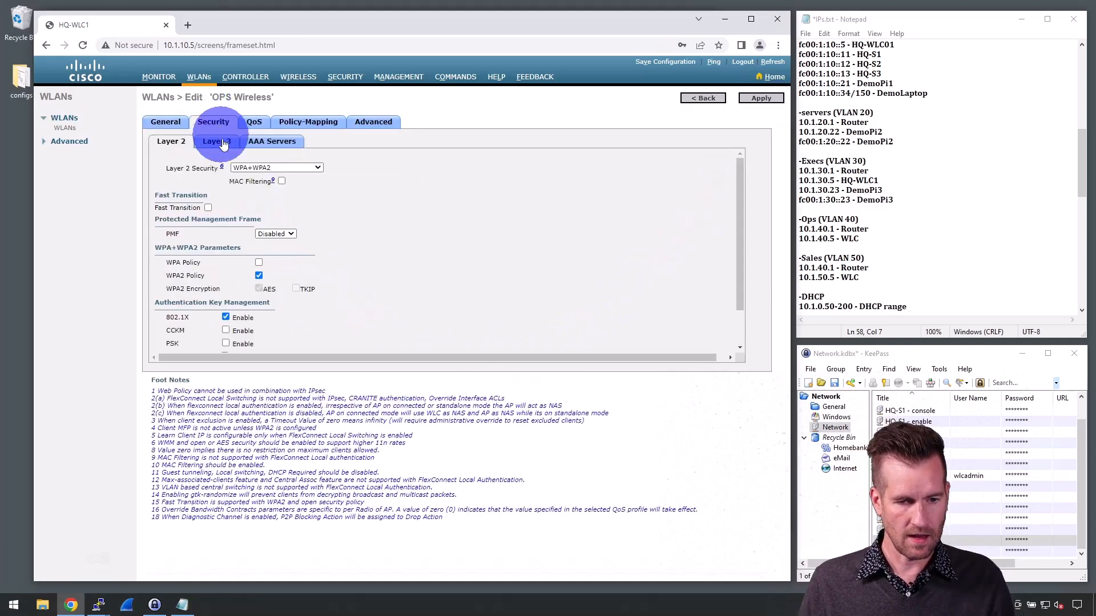
{"action": "scroll", "coordinate": [282, 294], "scroll_direction": "down", "scroll_amount": 2}
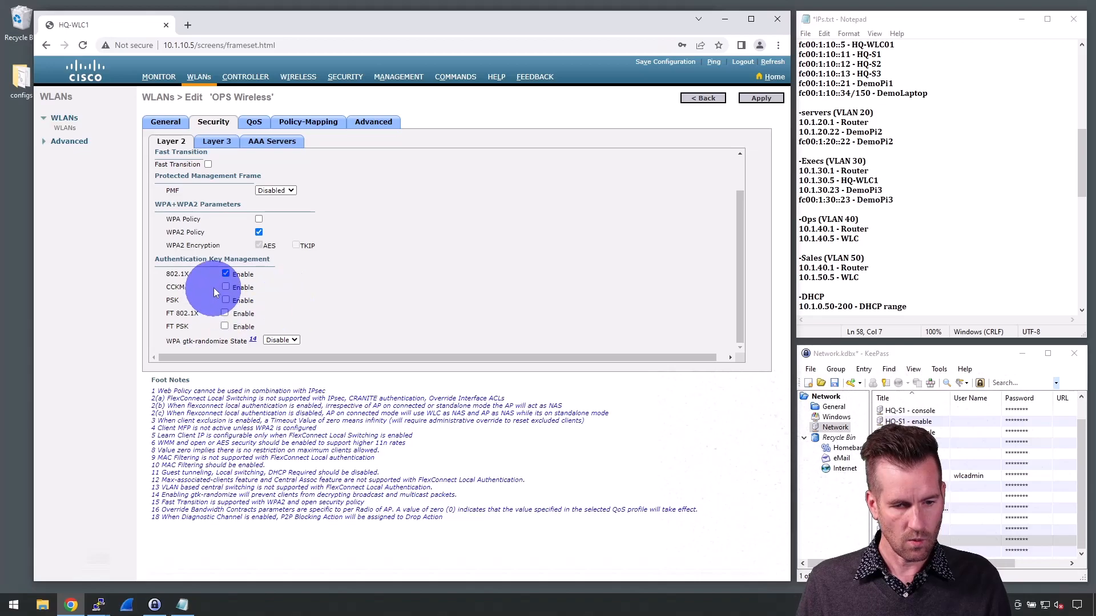
{"action": "left_click", "coordinate": [226, 274]}
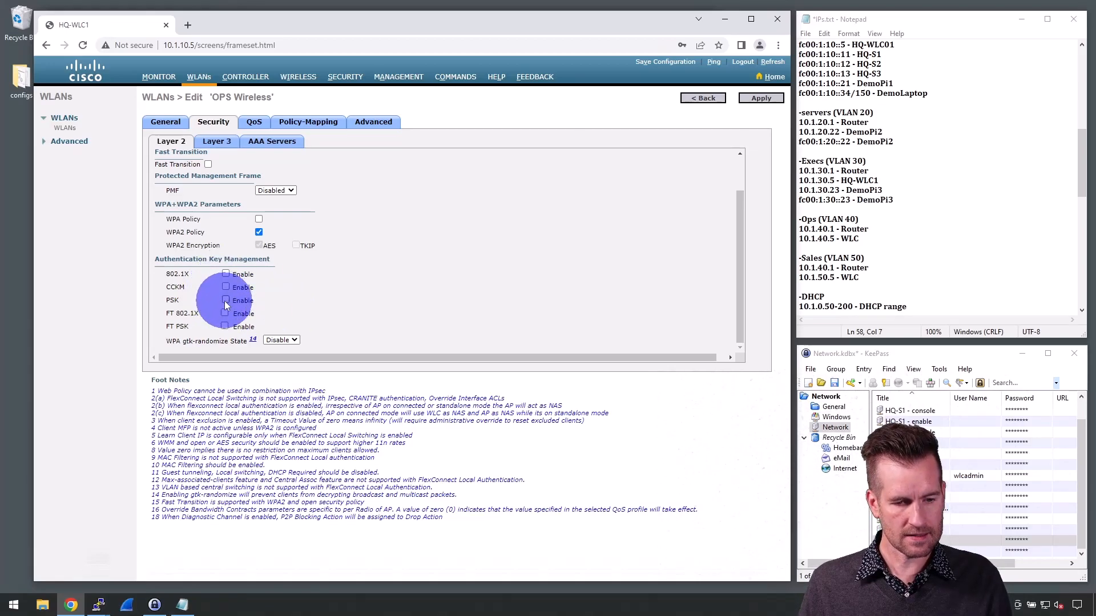
{"action": "left_click", "coordinate": [225, 300]}
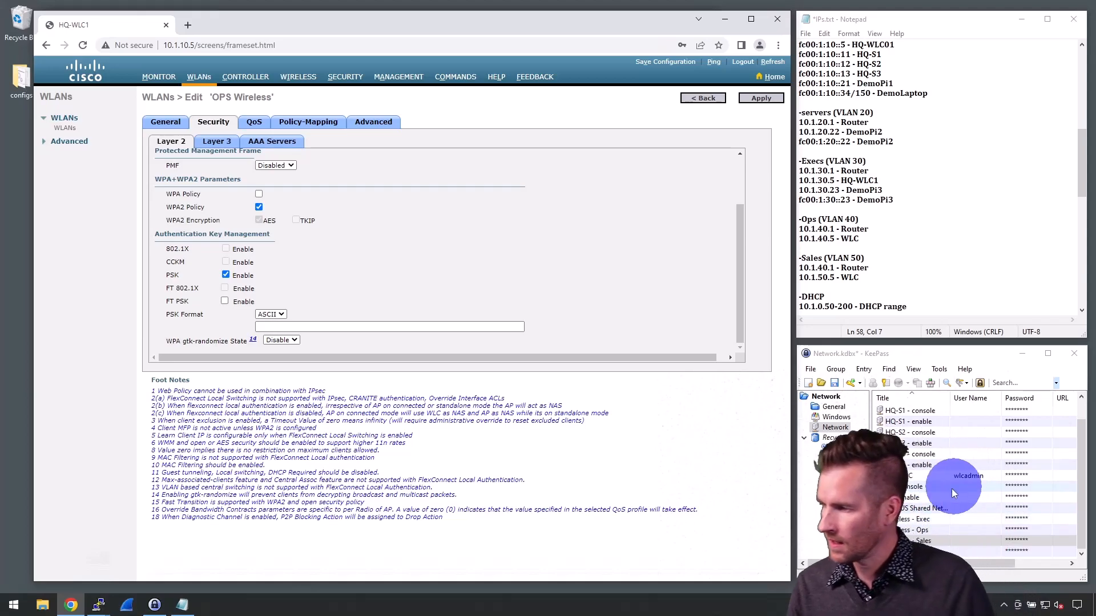
- Copy the Ops wireless entry's password from KeePass and enter it as the OPS Wireless WLAN's ASCII pre-shared key
{"action": "left_click", "coordinate": [936, 529]}
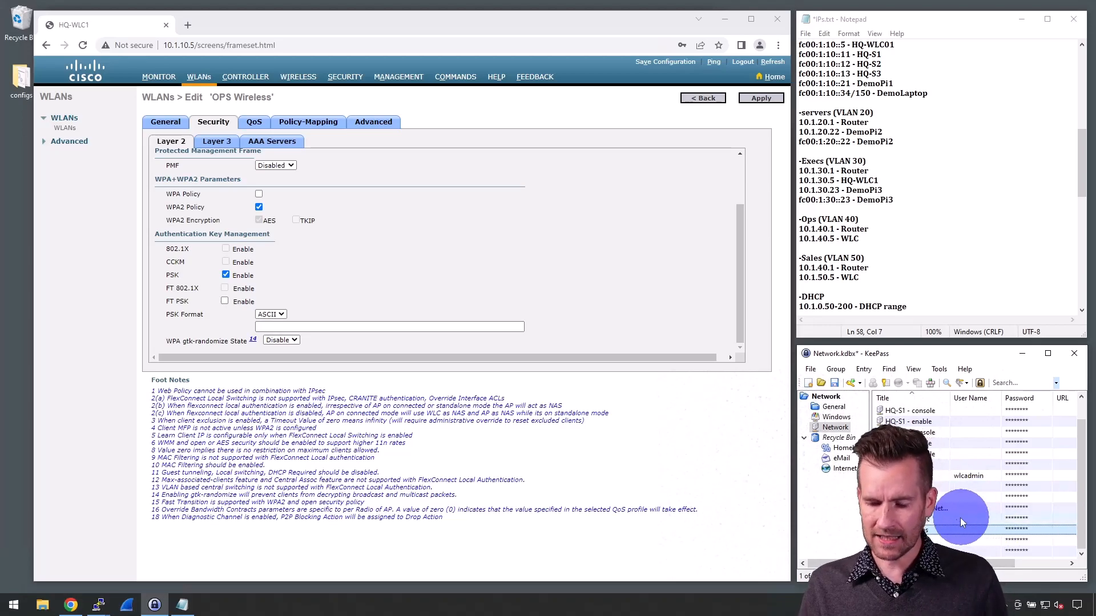
{"action": "right_click", "coordinate": [936, 530]}
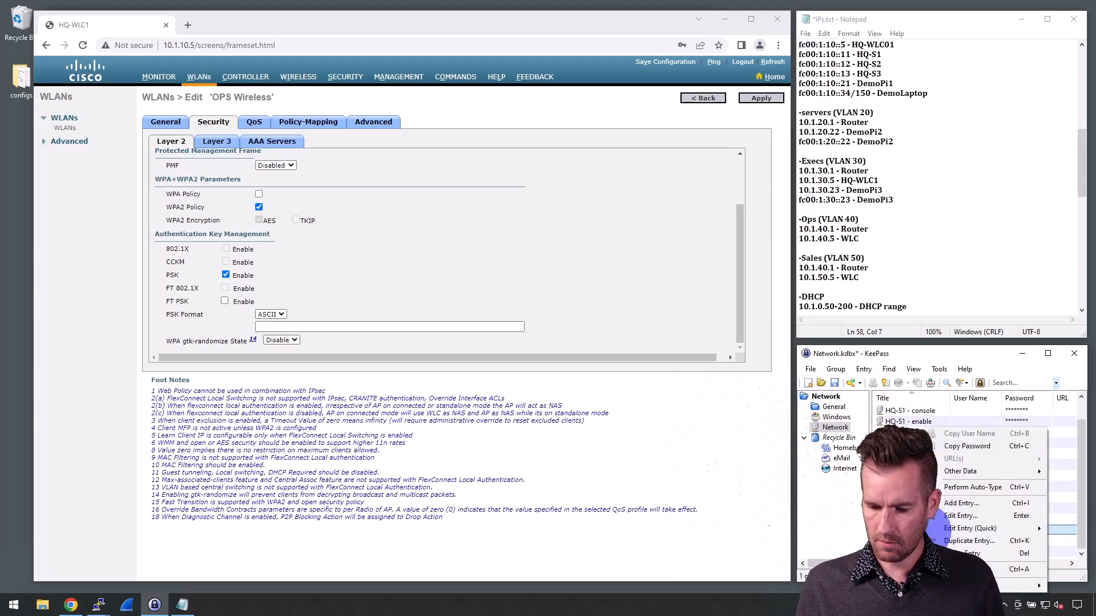
{"action": "left_click", "coordinate": [950, 447]}
{"action": "left_click", "coordinate": [285, 327]}
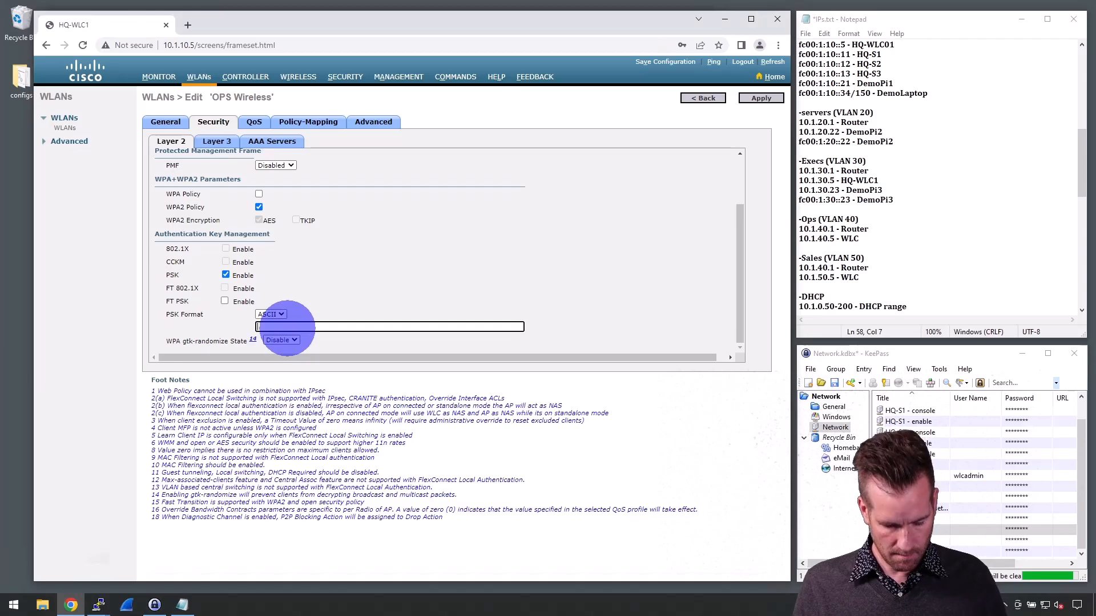
{"action": "key", "text": "ctrl+v"}
{"action": "left_click", "coordinate": [409, 287]}
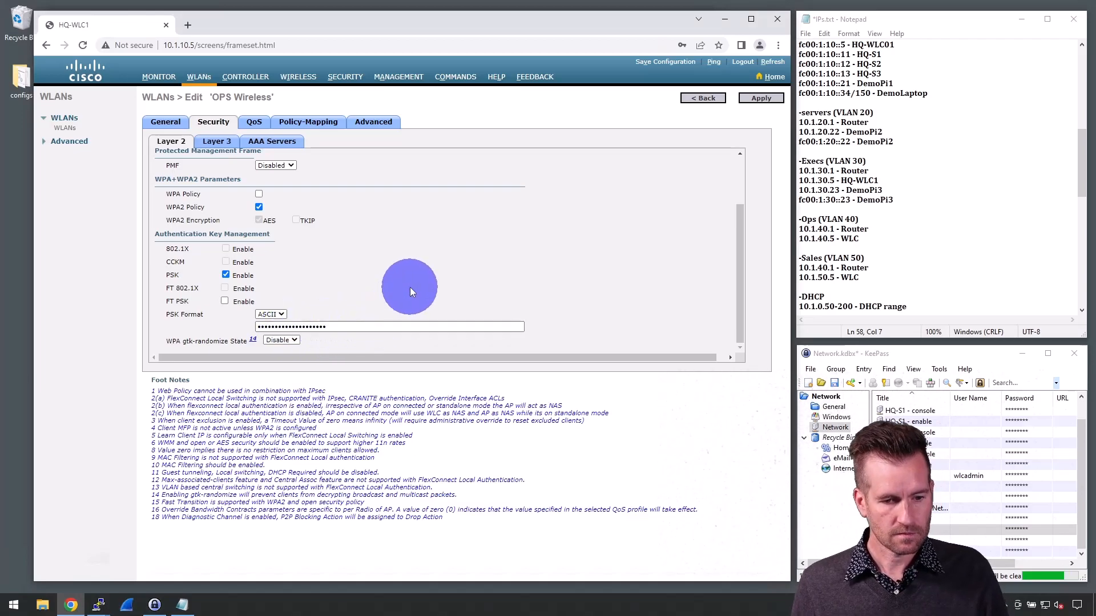
- Apply the OPS Wireless security settings, then enable the WLAN and apply its status
{"action": "left_click", "coordinate": [760, 99]}
{"action": "left_click", "coordinate": [248, 187]}
{"action": "left_click", "coordinate": [763, 99]}
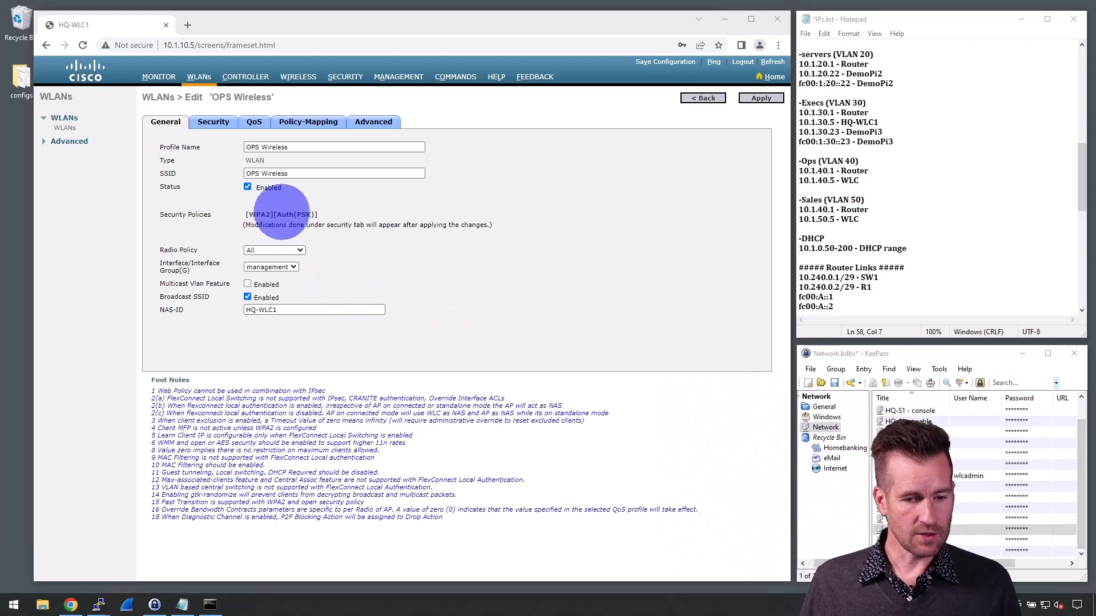
- Assign the OPS Wireless WLAN to the ops interface and apply the change, accepting the brief WLAN interruption
{"action": "left_click", "coordinate": [161, 263]}
{"action": "left_click_drag", "start_coordinate": [160, 263], "coordinate": [213, 271]}
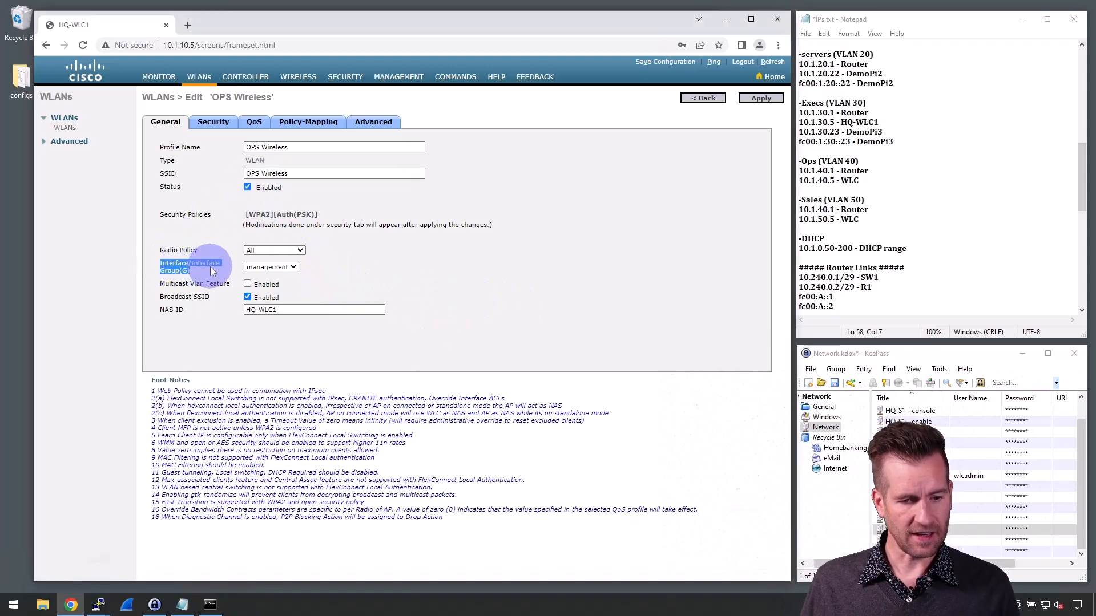
{"action": "left_click", "coordinate": [276, 267]}
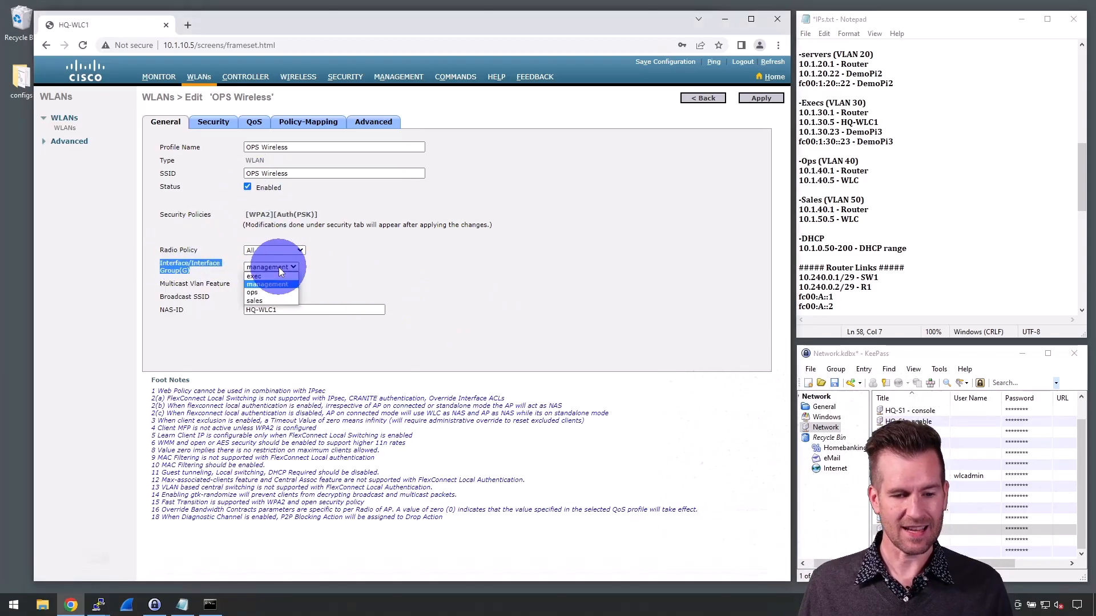
{"action": "left_click", "coordinate": [262, 292]}
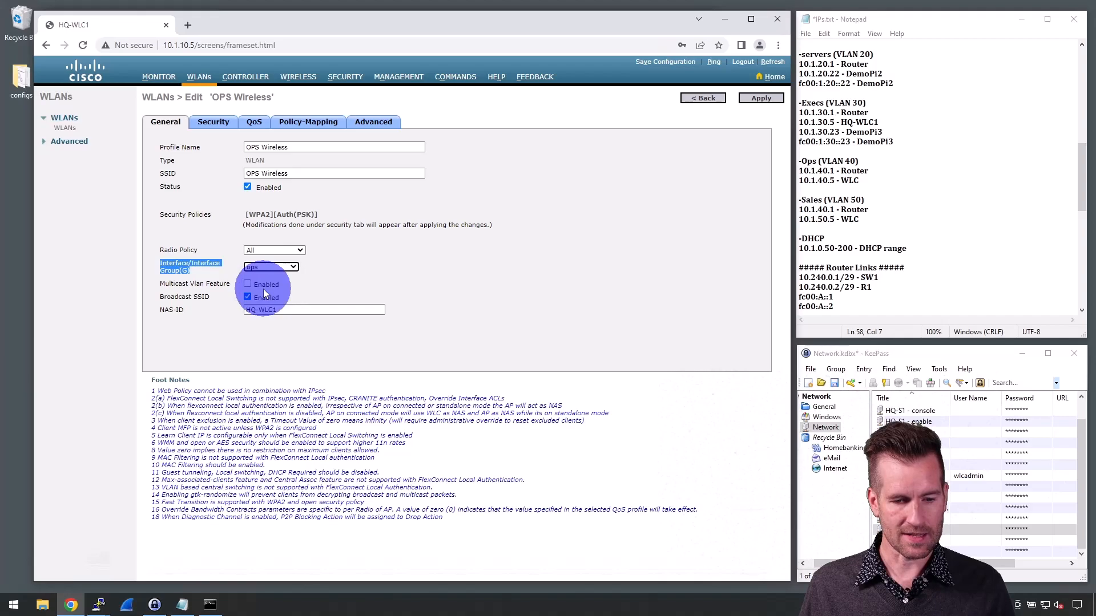
{"action": "left_click", "coordinate": [395, 267]}
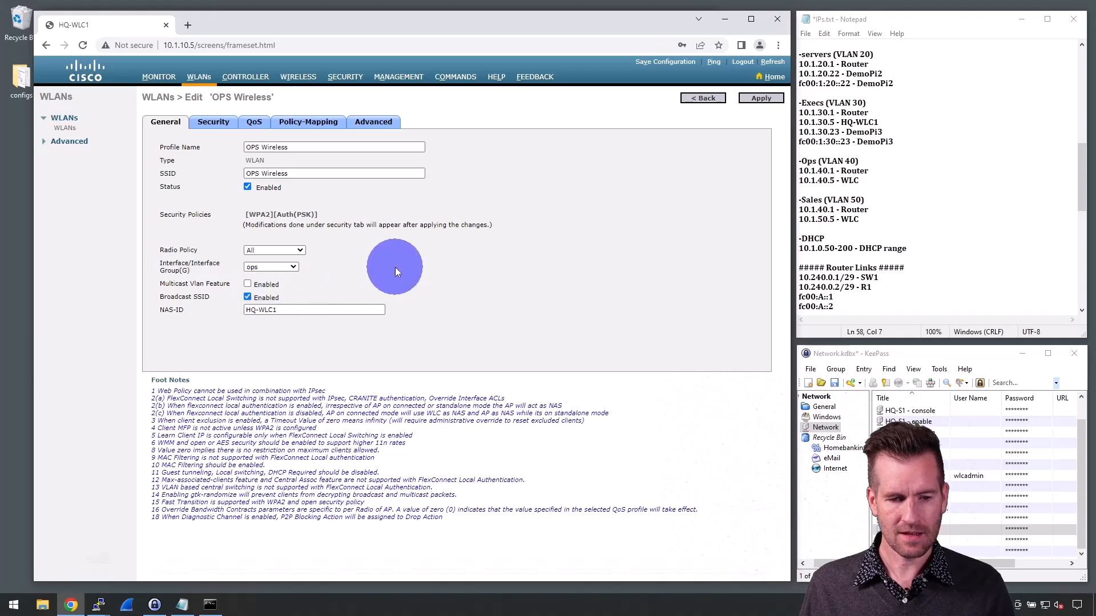
{"action": "left_click", "coordinate": [759, 99]}
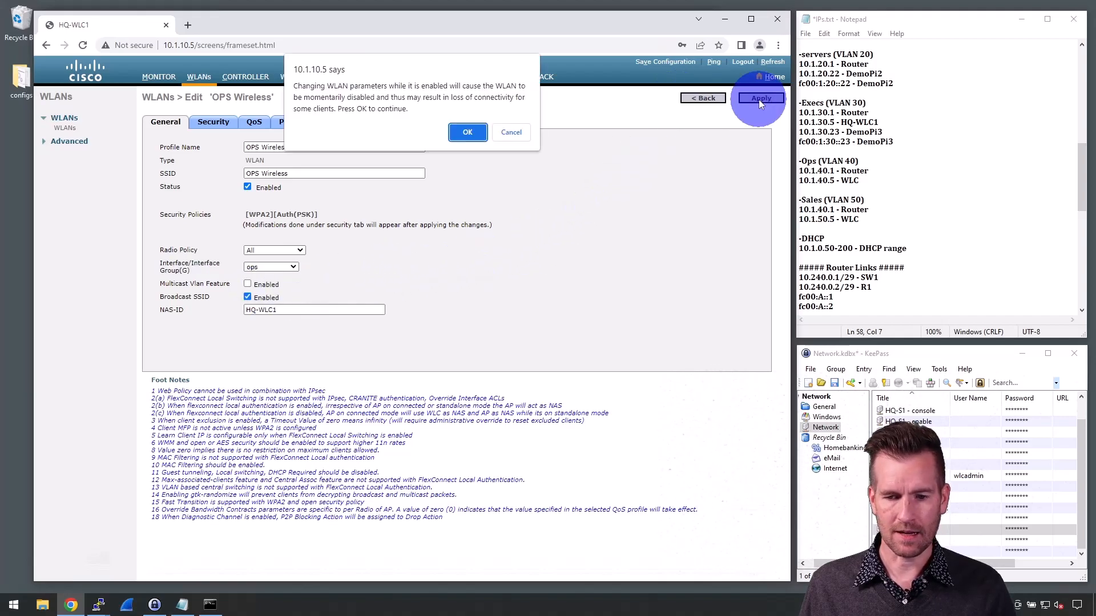
{"action": "left_click", "coordinate": [459, 134]}
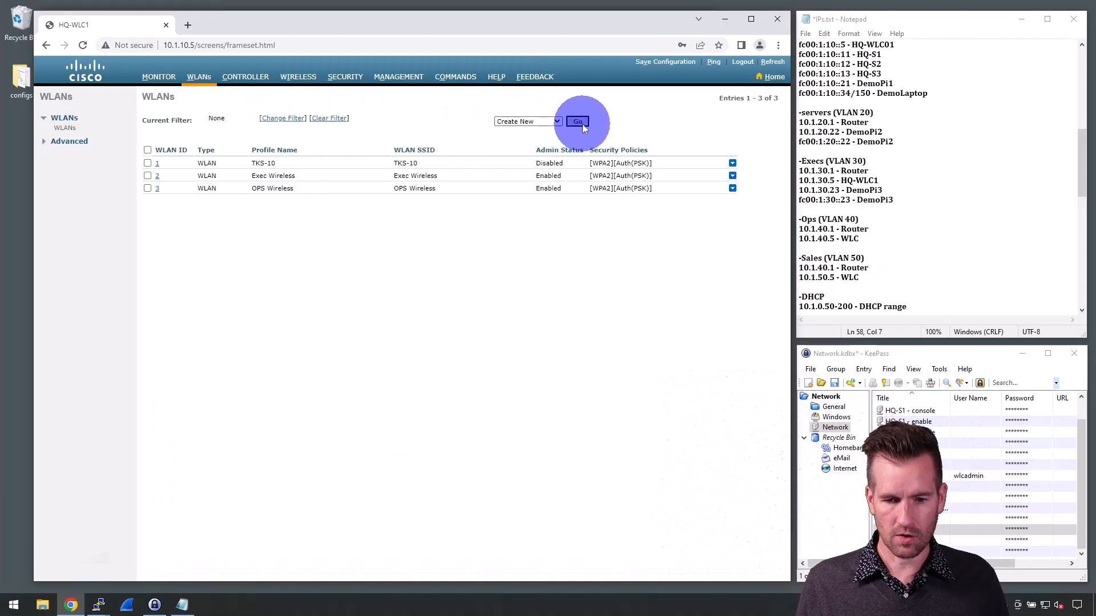
- Create a new WLAN with Sales Wireless as both its profile name and SSID, keeping ID 4
{"action": "left_click", "coordinate": [577, 122]}
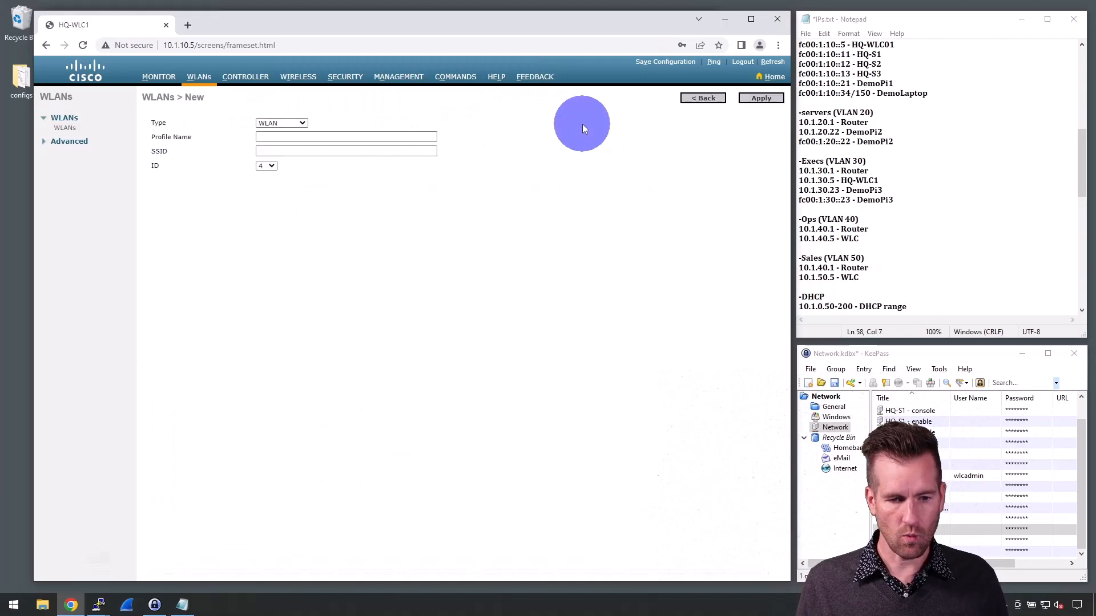
{"action": "left_click", "coordinate": [290, 137]}
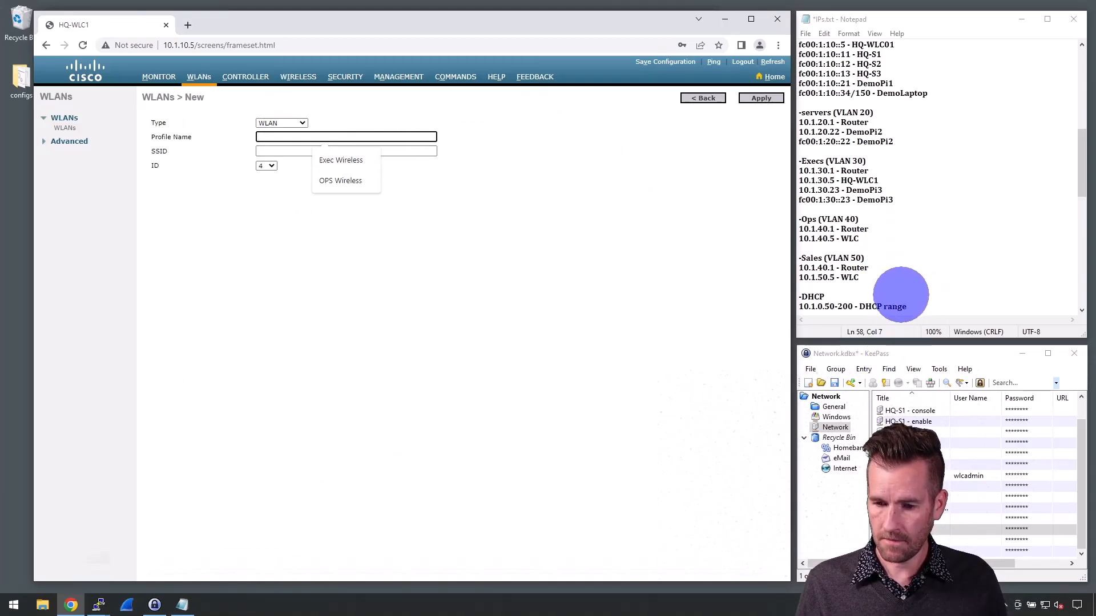
{"action": "scroll", "coordinate": [901, 294], "scroll_direction": "down", "scroll_amount": 3}
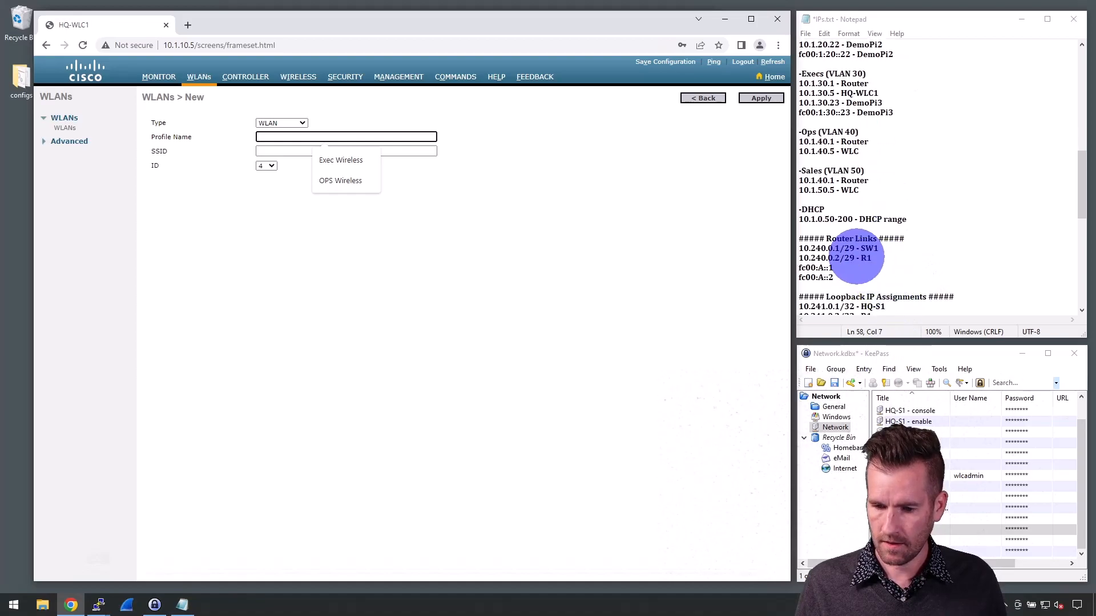
{"action": "scroll", "coordinate": [856, 257], "scroll_direction": "up", "scroll_amount": 1}
{"action": "left_click", "coordinate": [302, 134]}
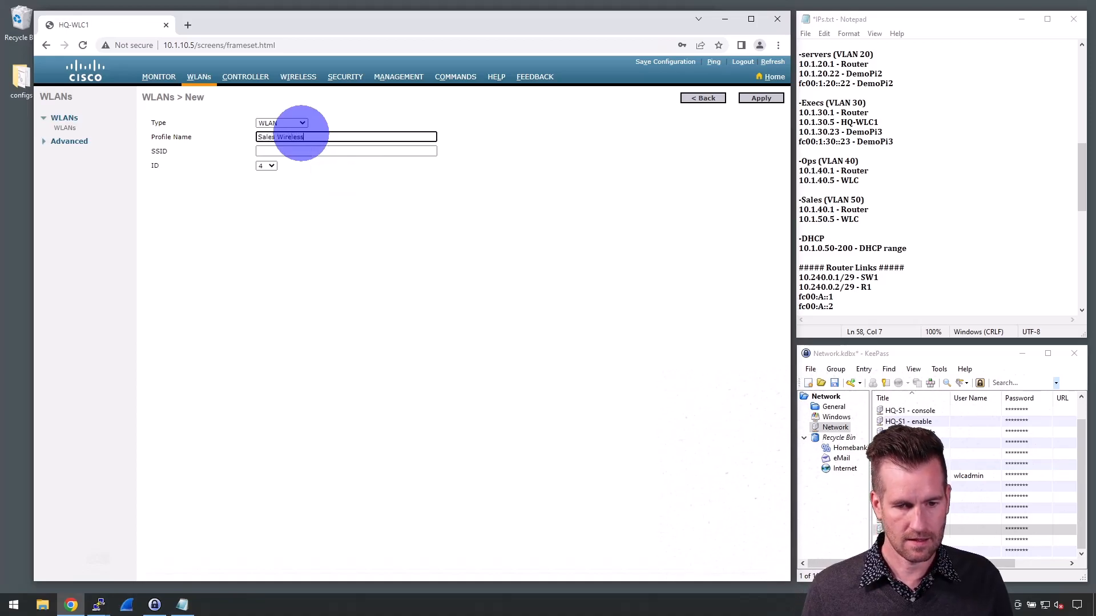
{"action": "left_click_drag", "start_coordinate": [299, 137], "coordinate": [220, 130]}
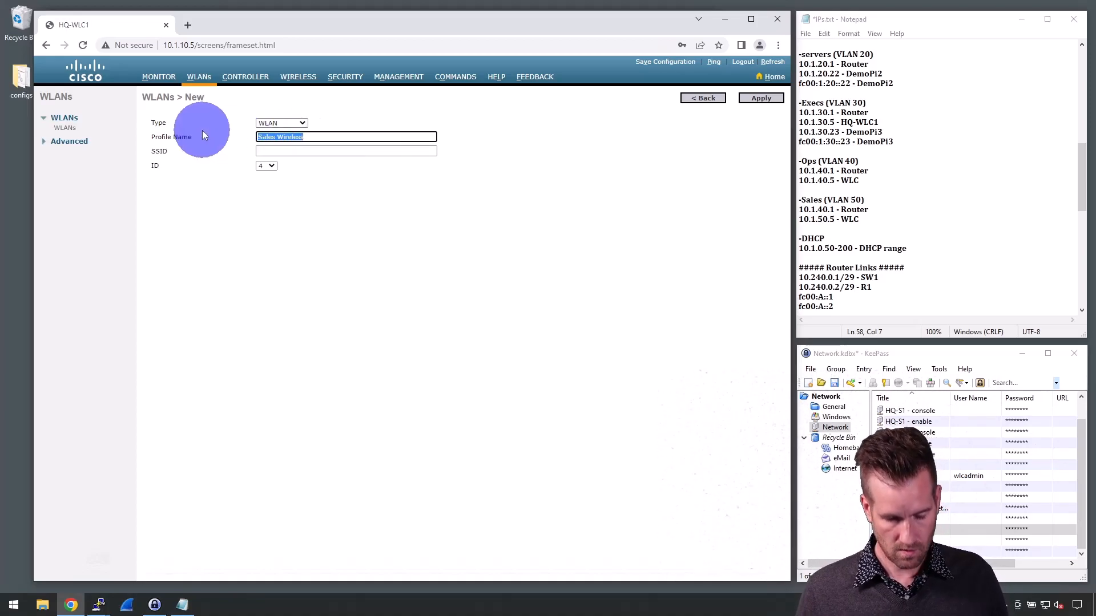
{"action": "key", "text": "ctrl+c"}
{"action": "left_click", "coordinate": [273, 150]}
{"action": "key", "text": "ctrl+v"}
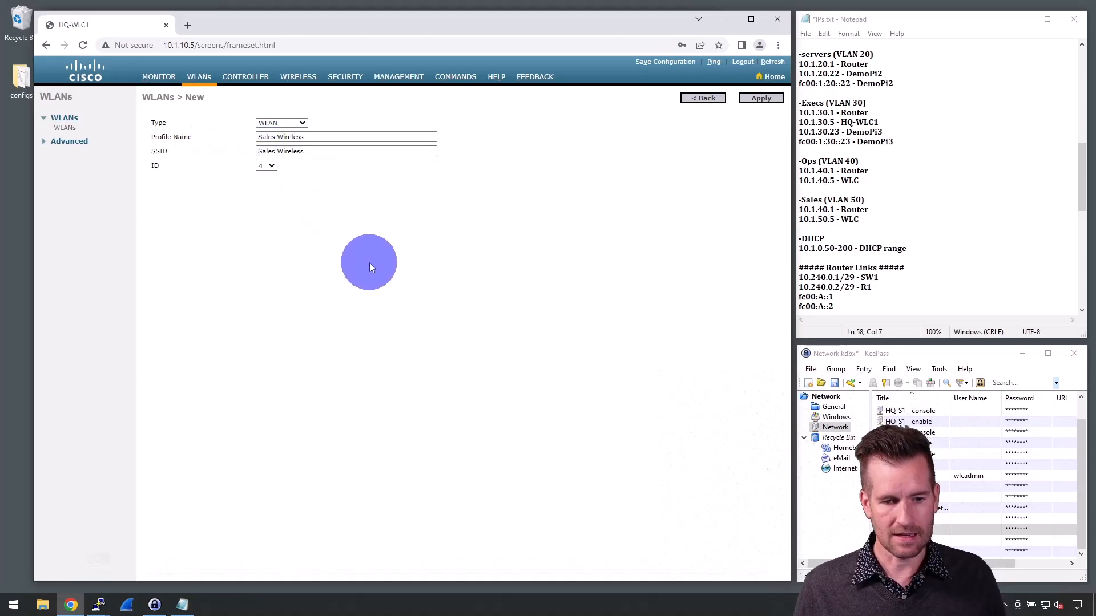
{"action": "left_click", "coordinate": [762, 96]}
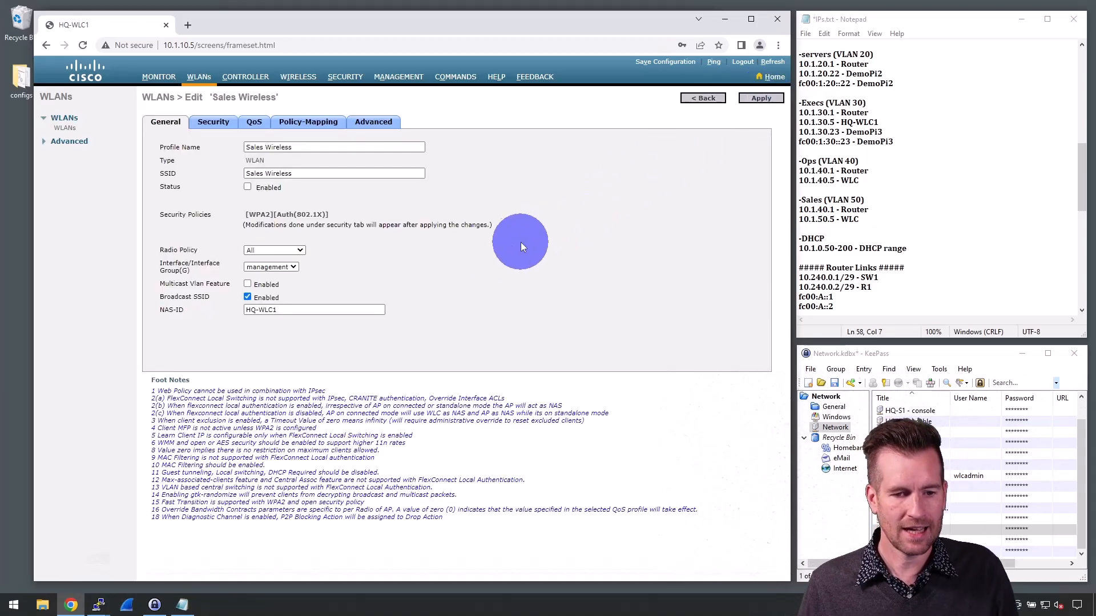
- Change the Sales Wireless Layer 2 authentication key management from 802.1X to PSK
{"action": "left_click", "coordinate": [209, 124]}
{"action": "scroll", "coordinate": [259, 282], "scroll_direction": "down", "scroll_amount": 3}
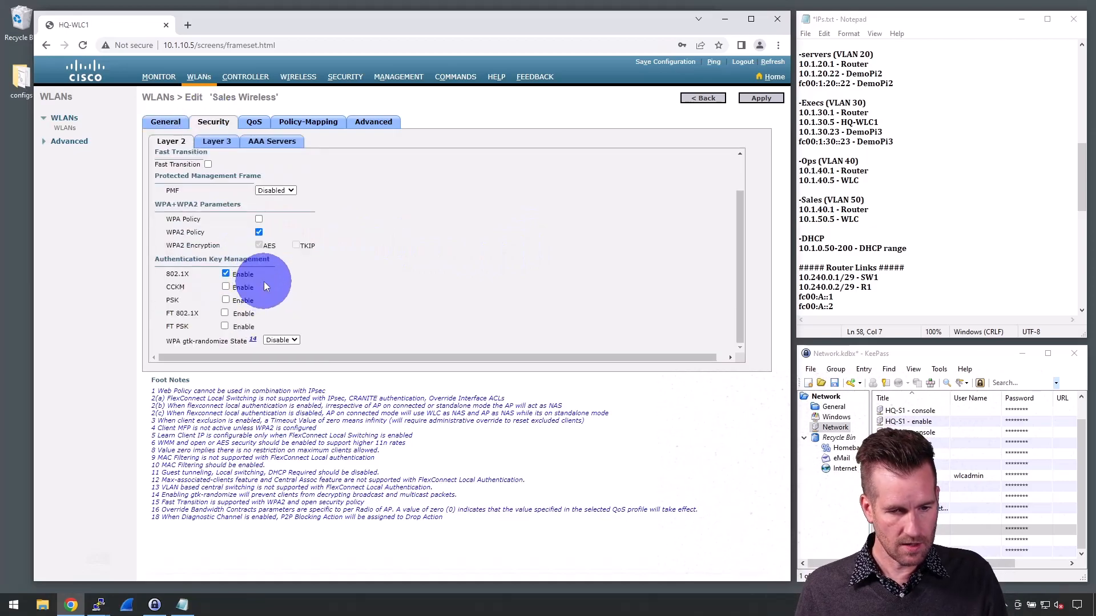
{"action": "left_click", "coordinate": [226, 274]}
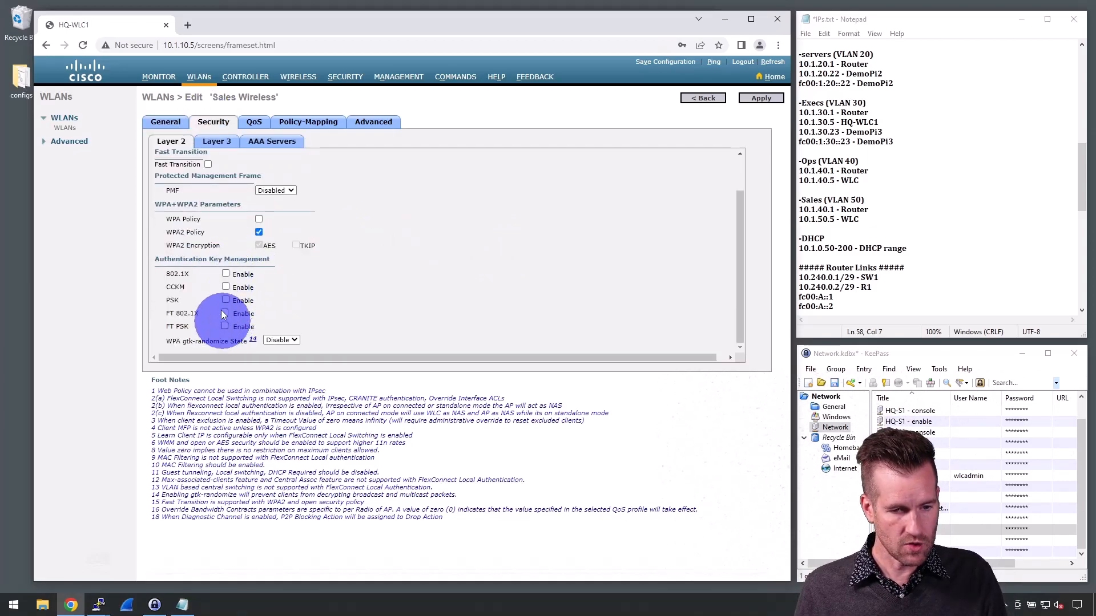
{"action": "left_click", "coordinate": [226, 300]}
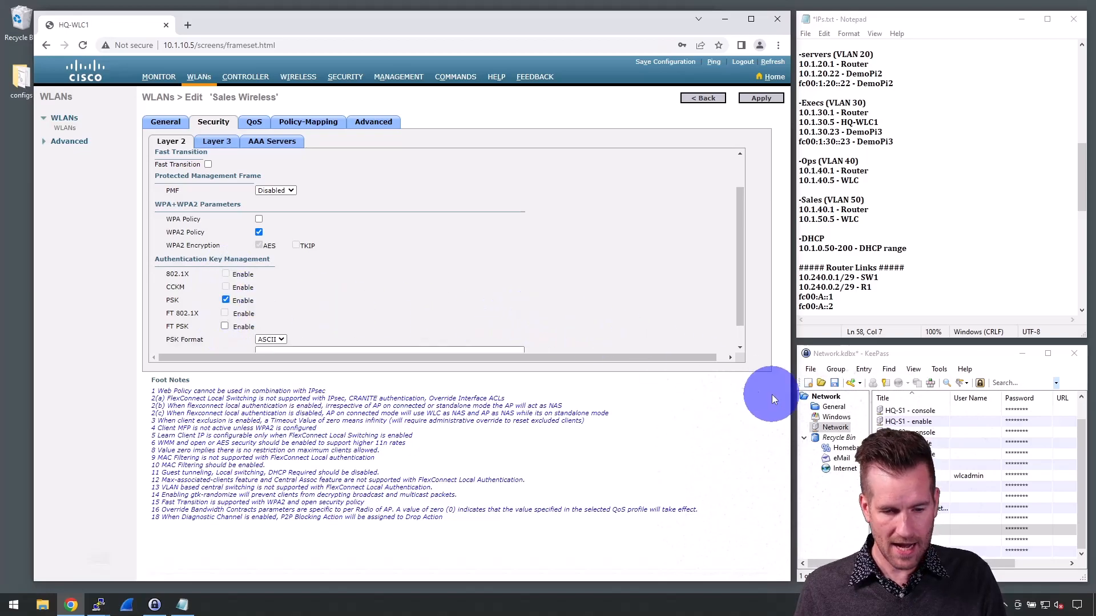
- Copy the Sales wireless password from KeePass, paste it as the Sales Wireless WLAN's ASCII pre-shared key and apply the security settings
{"action": "left_click", "coordinate": [912, 541]}
{"action": "right_click", "coordinate": [912, 541]}
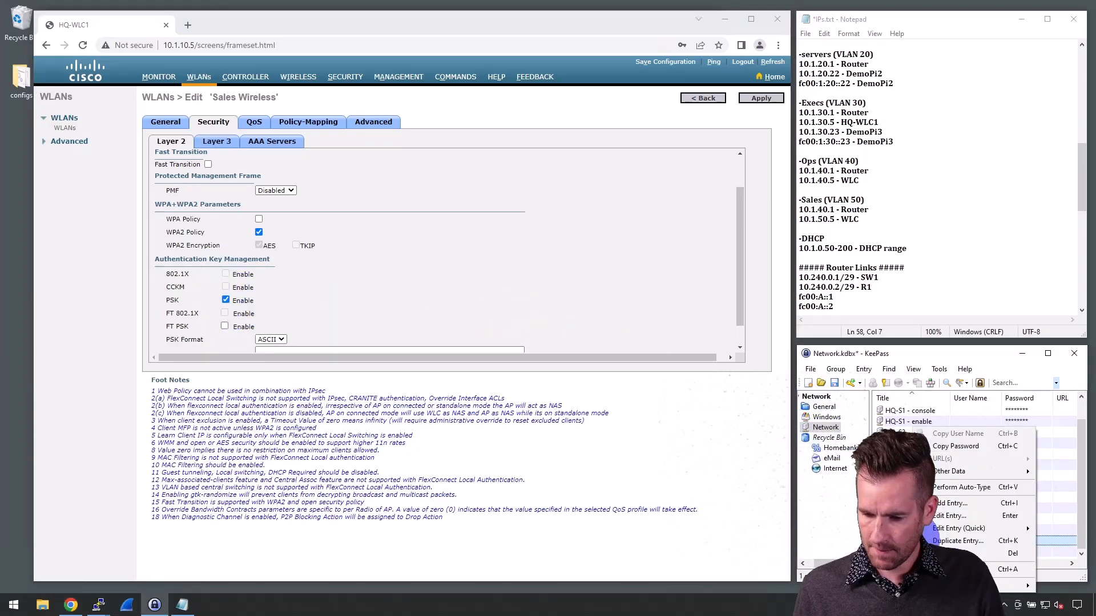
{"action": "left_click", "coordinate": [939, 447]}
{"action": "left_click", "coordinate": [291, 349]}
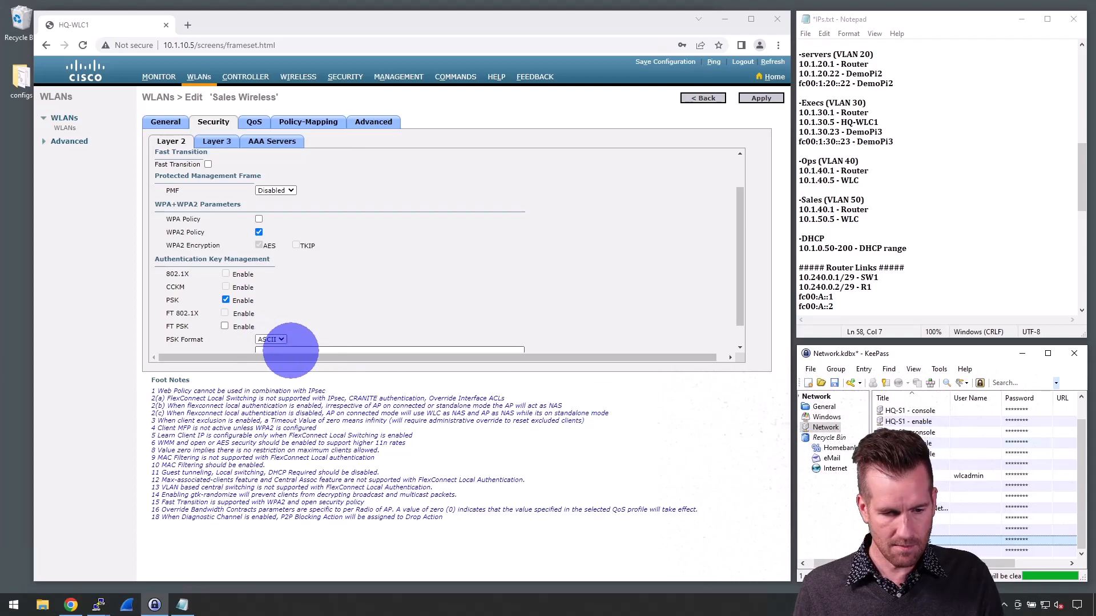
{"action": "right_click", "coordinate": [291, 349]}
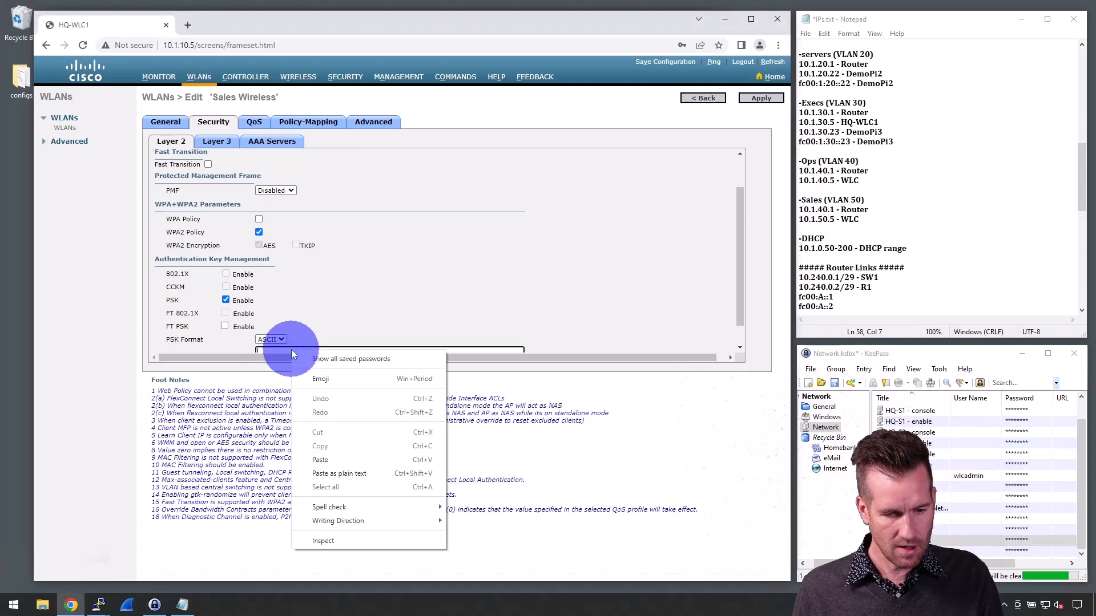
{"action": "left_click", "coordinate": [335, 455]}
{"action": "scroll", "coordinate": [341, 280], "scroll_direction": "down", "scroll_amount": 1}
{"action": "left_click", "coordinate": [762, 99]}
- Enable the Sales Wireless WLAN and assign it to the sales interface, applying each change before returning to the WLAN list
{"action": "left_click", "coordinate": [247, 187]}
{"action": "left_click", "coordinate": [770, 100]}
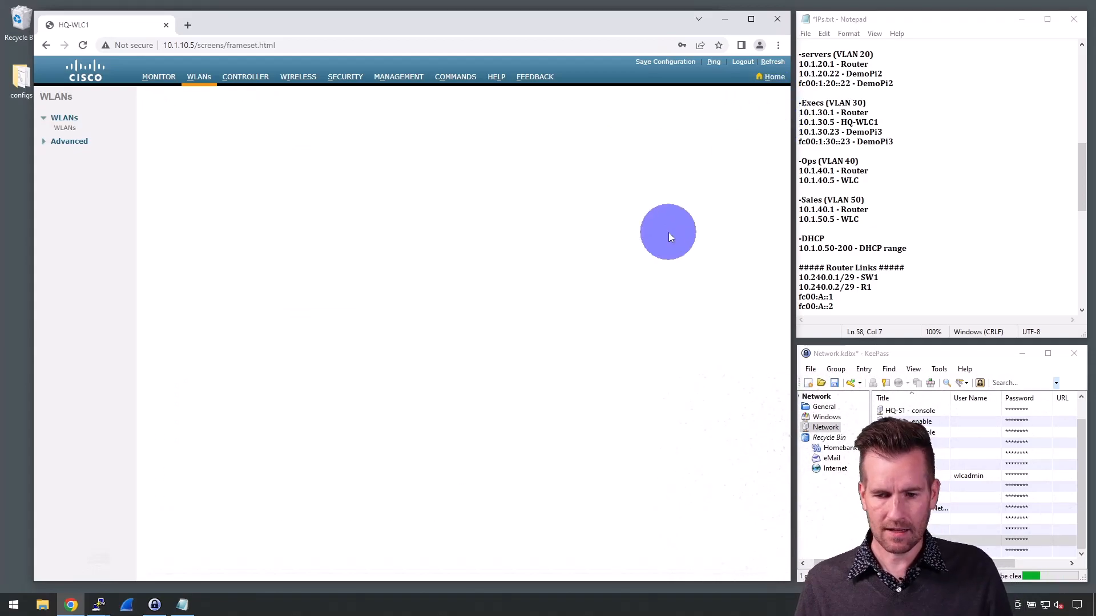
{"action": "left_click", "coordinate": [266, 267]}
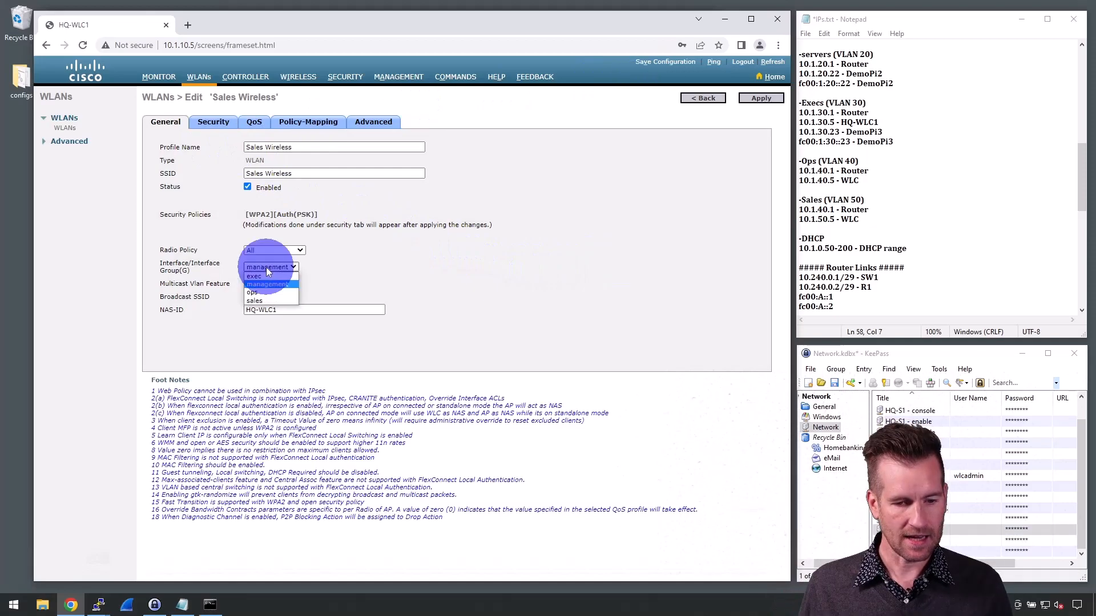
{"action": "left_click", "coordinate": [260, 292]}
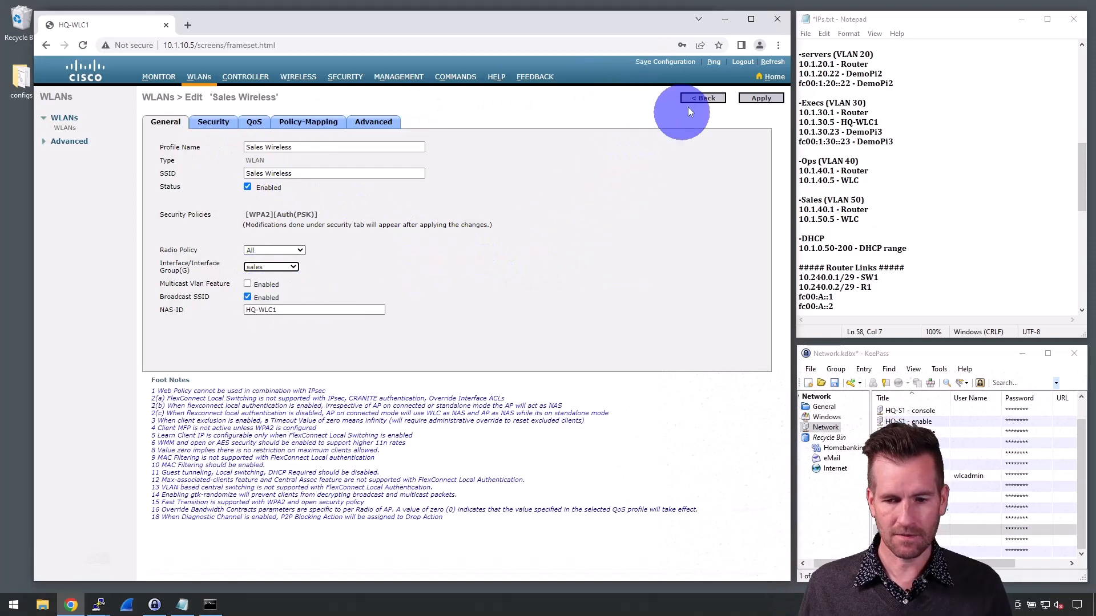
{"action": "left_click", "coordinate": [753, 99]}
{"action": "left_click", "coordinate": [468, 133]}
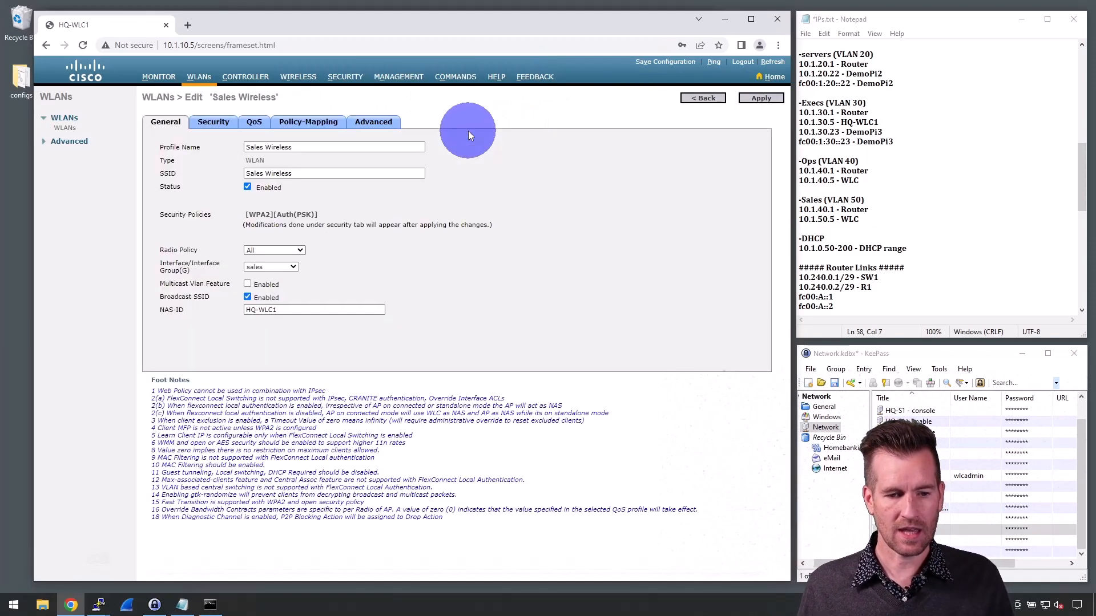
{"action": "left_click", "coordinate": [702, 99]}
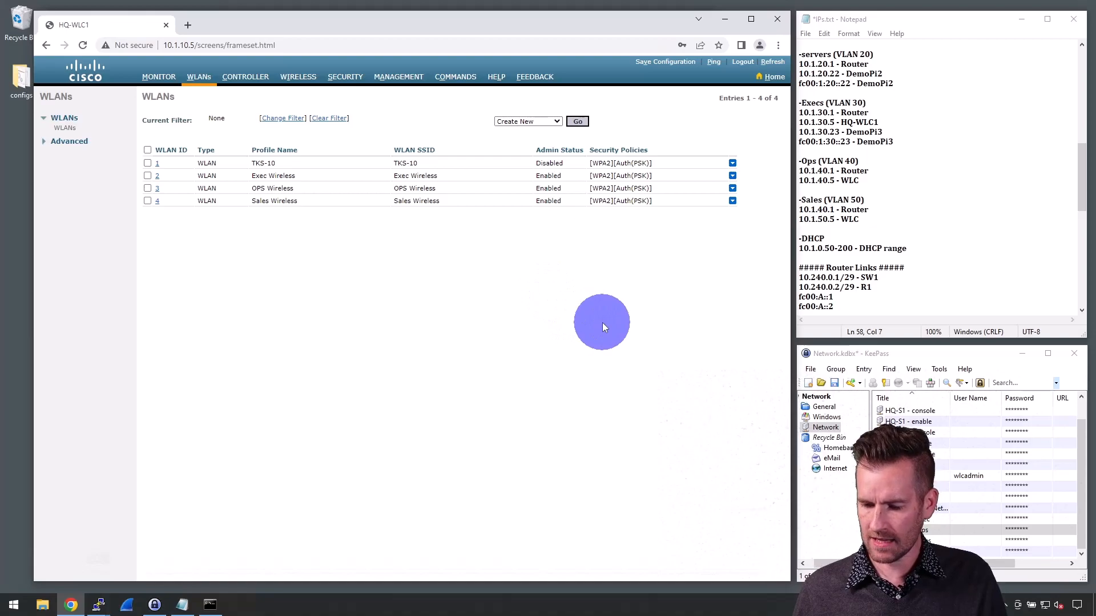
- Connect the laptop's Wi-Fi to the OPS Wireless network without enabling automatic connection
{"action": "left_click", "coordinate": [1045, 610]}
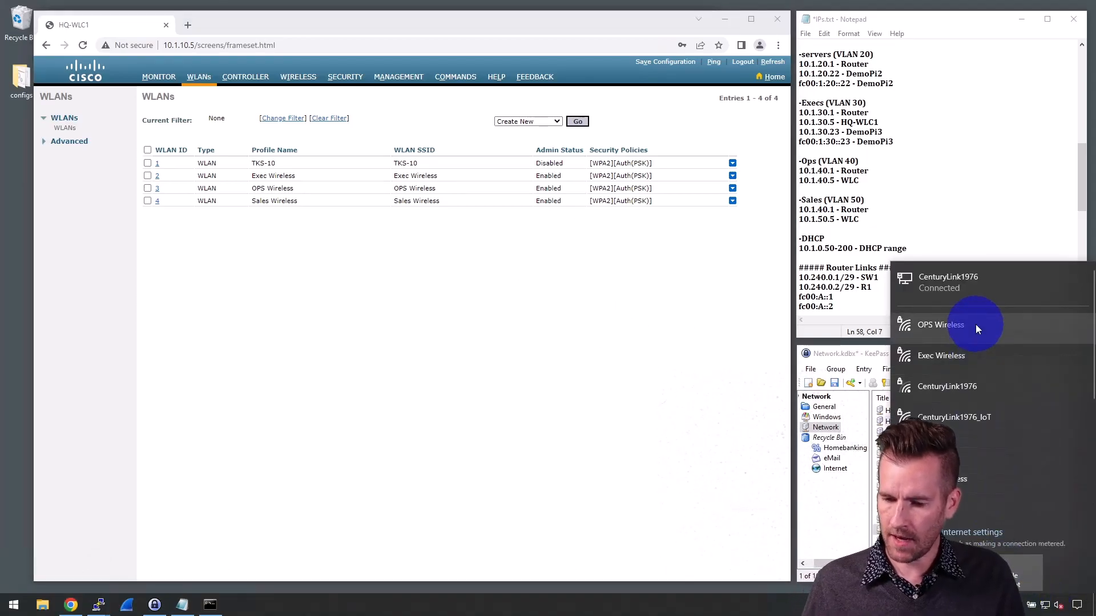
{"action": "left_click", "coordinate": [961, 331]}
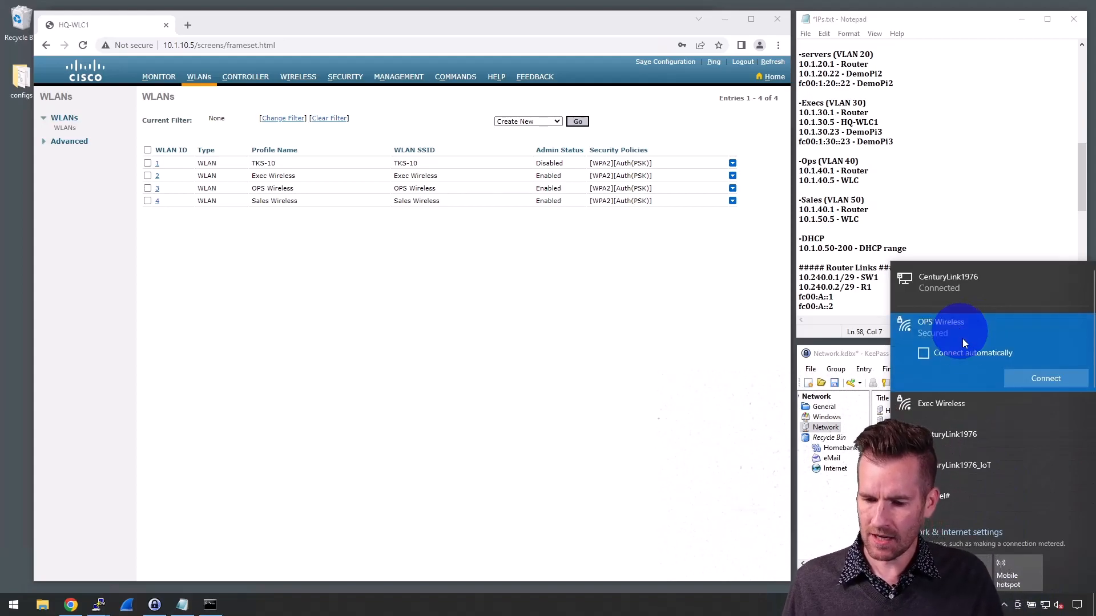
{"action": "left_click", "coordinate": [1022, 381]}
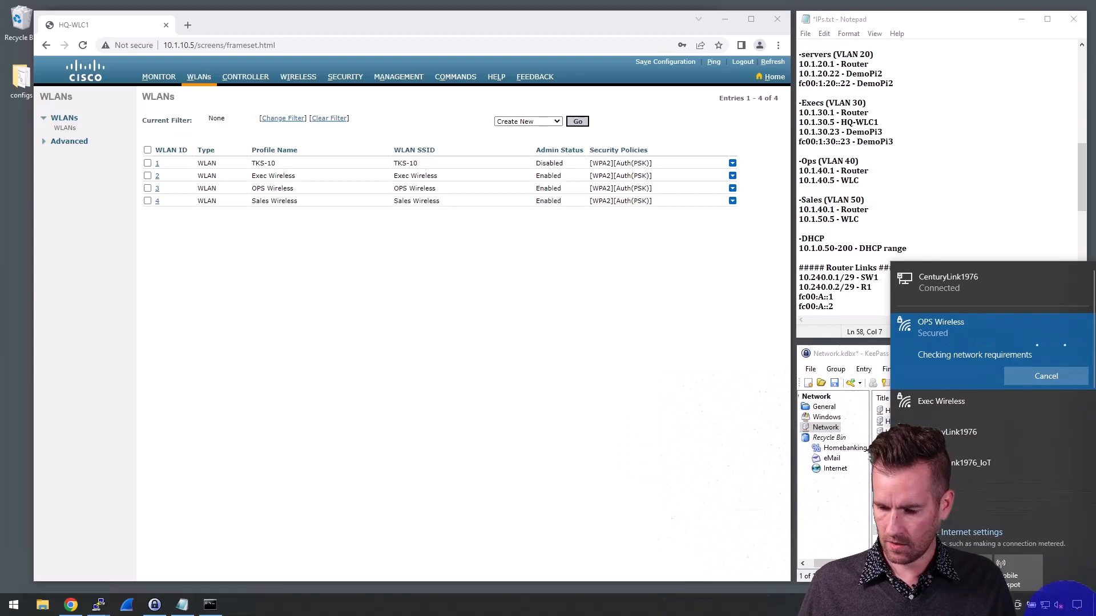
{"action": "left_click", "coordinate": [1046, 606]}
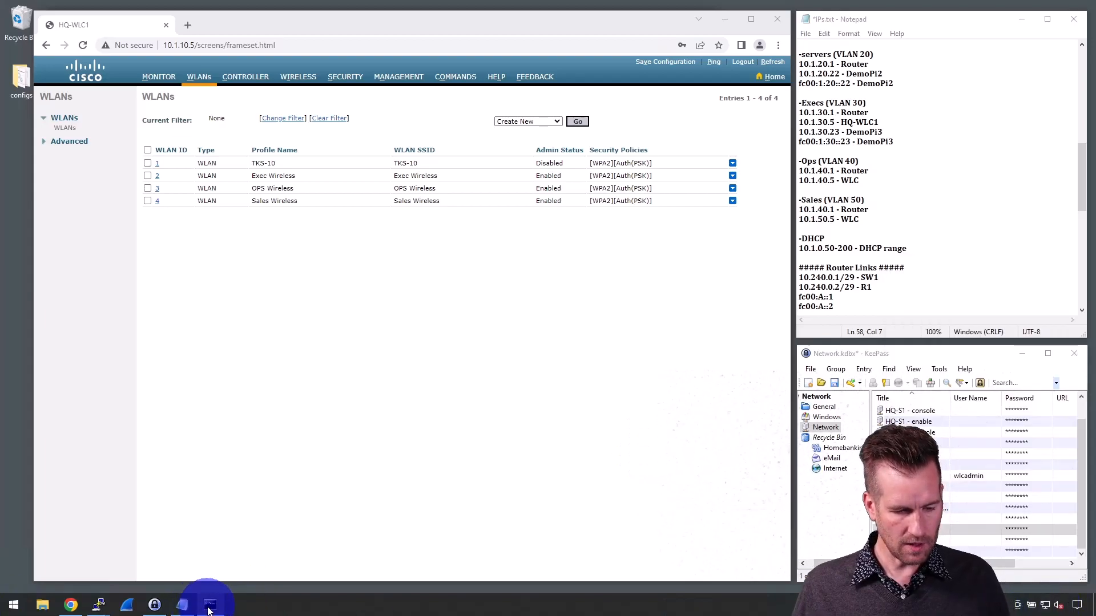
- Run ipconfig in a new Command Prompt and check the Wi-Fi adapter's IPv4 address on OPS Wireless, then close the window
{"action": "left_click", "coordinate": [21, 606]}
{"action": "type", "text": "cmd"}
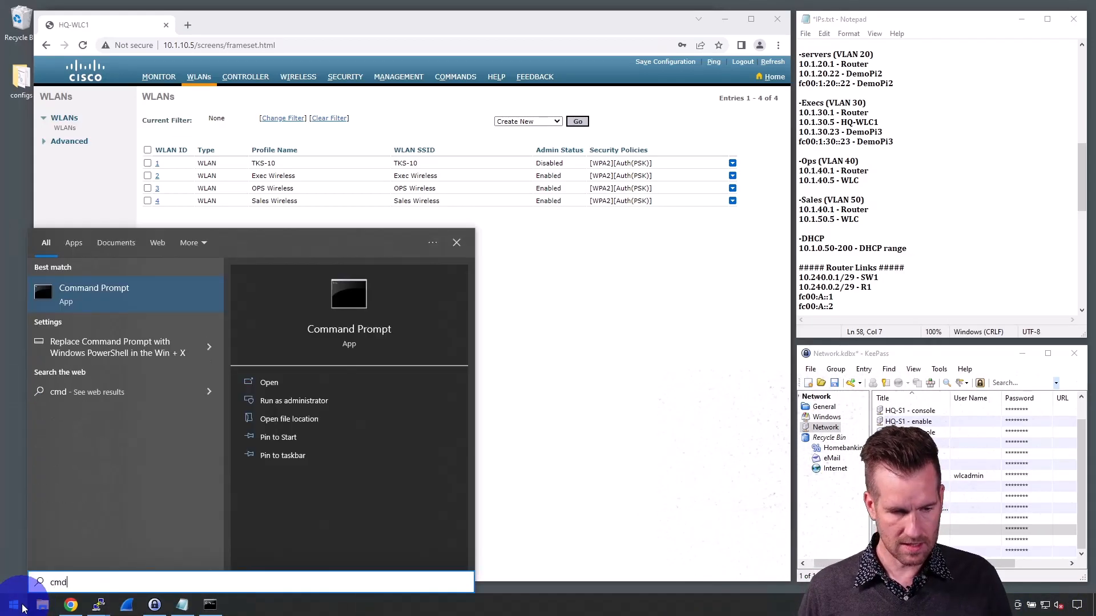
{"action": "key", "text": "Return"}
{"action": "type", "text": "ipconfig"}
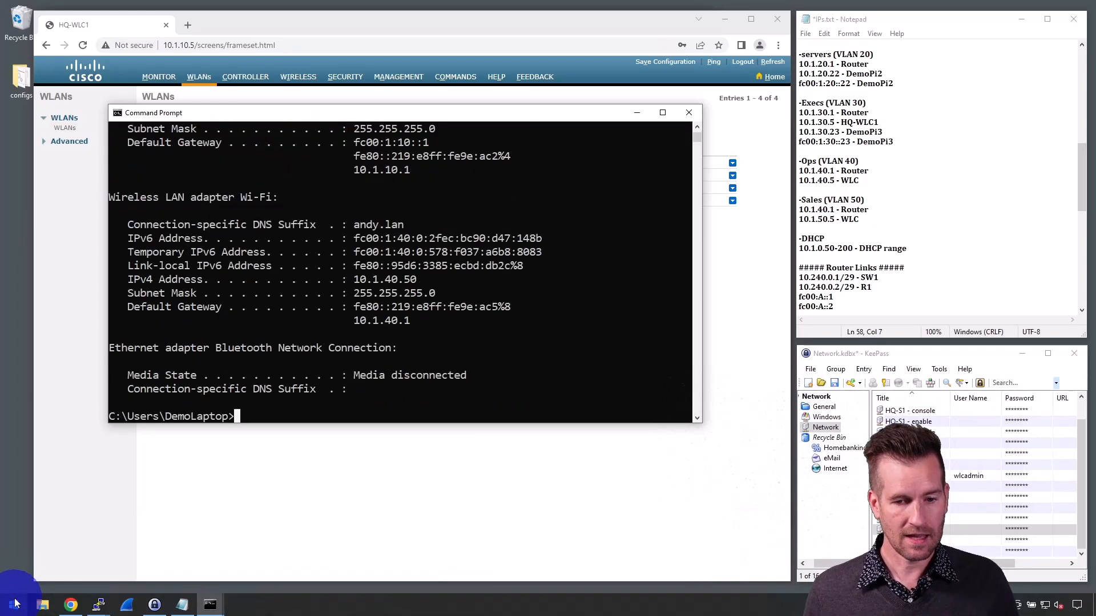
{"action": "left_click_drag", "start_coordinate": [349, 280], "coordinate": [420, 284]}
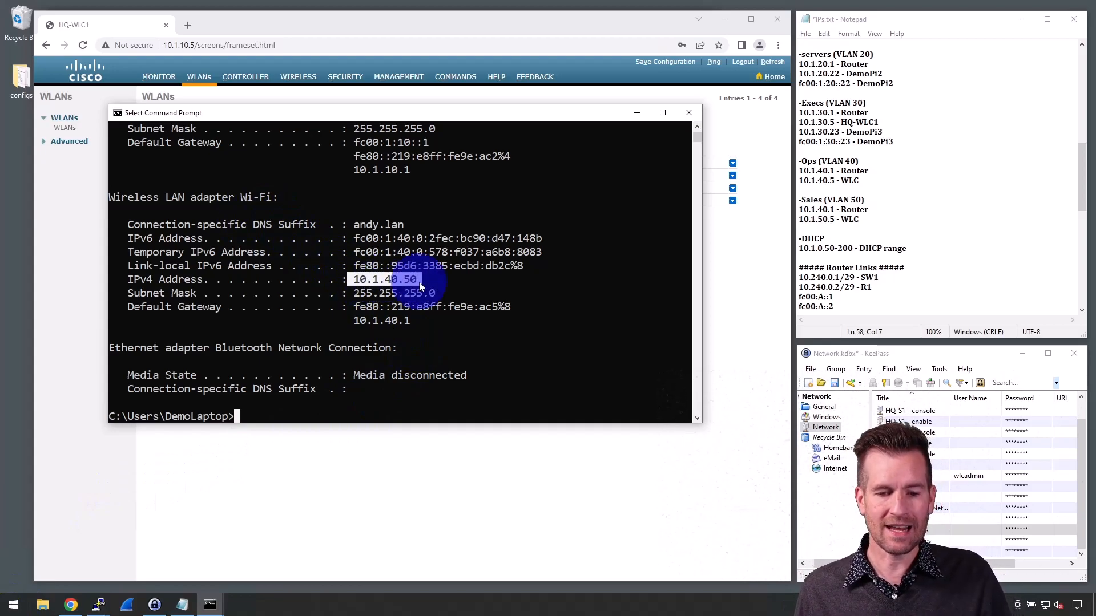
{"action": "left_click", "coordinate": [361, 280]}
{"action": "left_click_drag", "start_coordinate": [361, 280], "coordinate": [414, 283]}
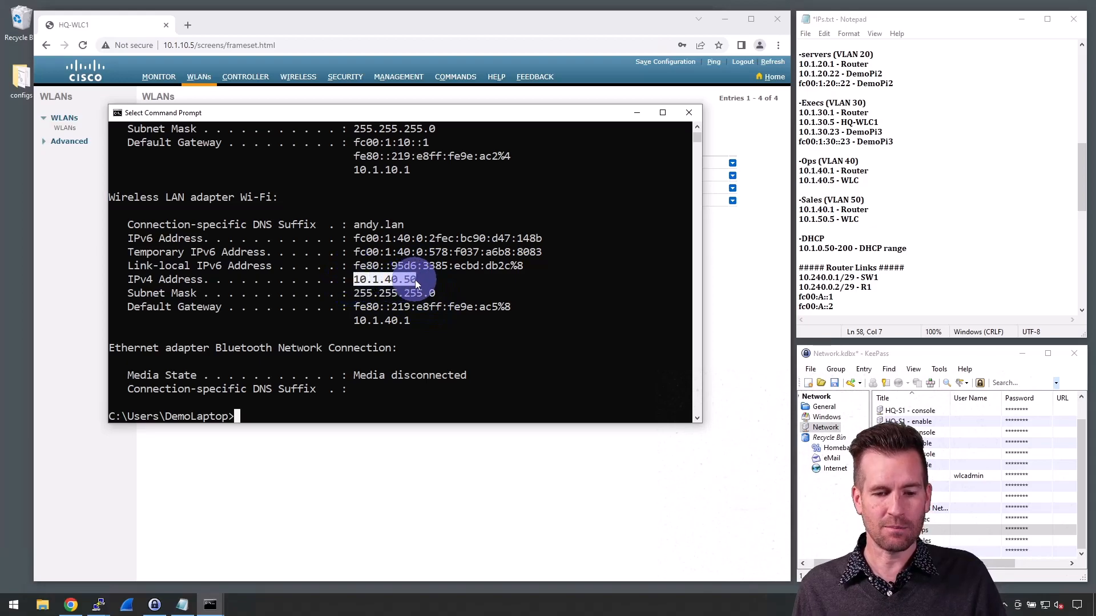
{"action": "left_click", "coordinate": [689, 112]}
- Connect the laptop to the Sales Wireless network, pasting its network security key copied from the Sales entry in KeePass
{"action": "left_click", "coordinate": [939, 541]}
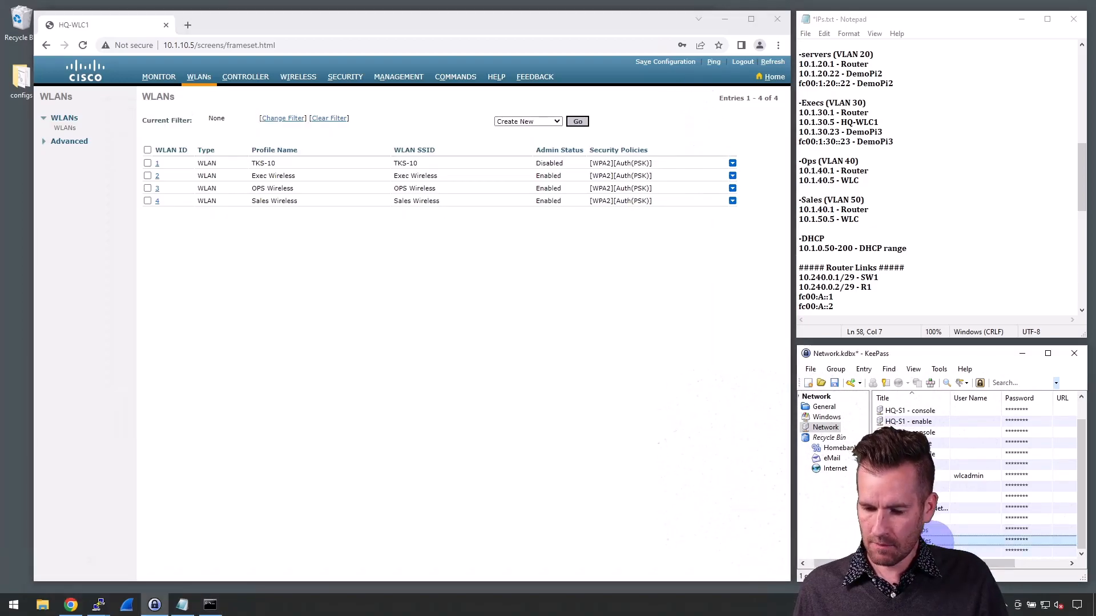
{"action": "right_click", "coordinate": [940, 541]}
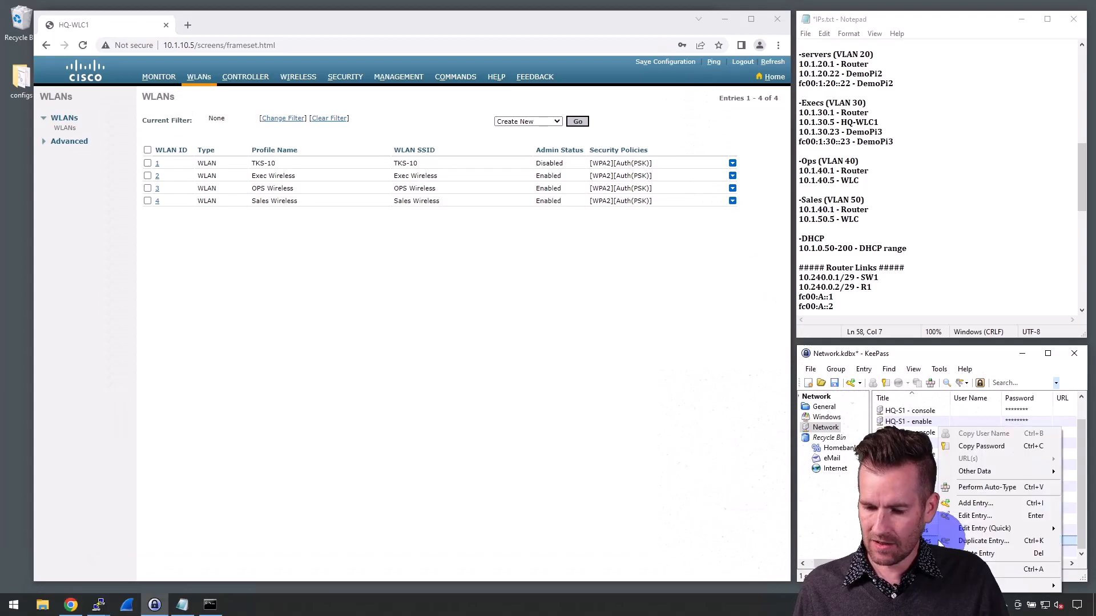
{"action": "left_click", "coordinate": [979, 447]}
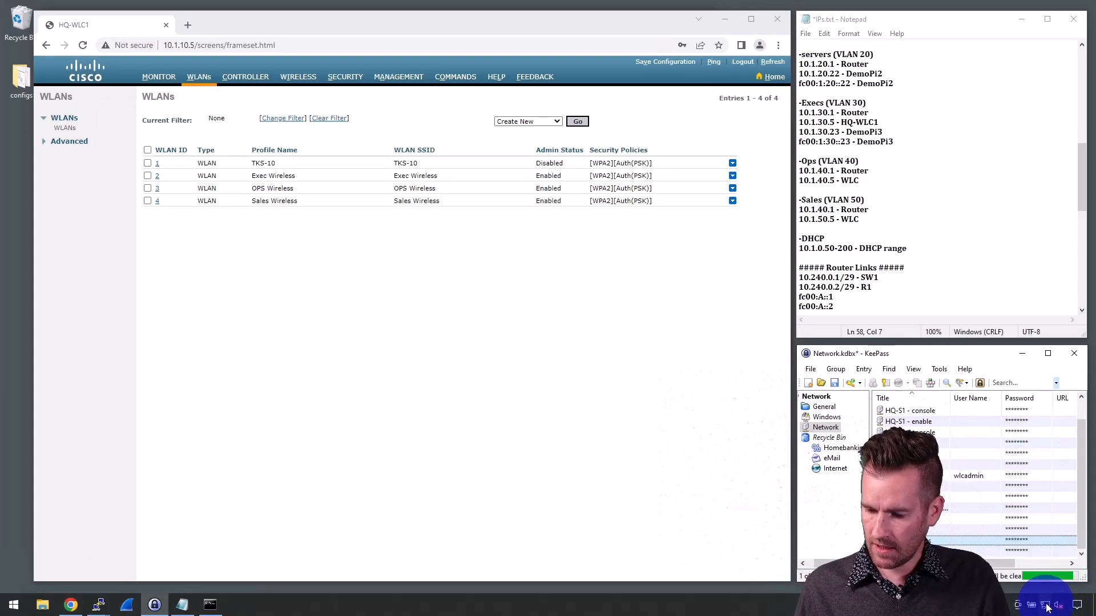
{"action": "left_click", "coordinate": [993, 326]}
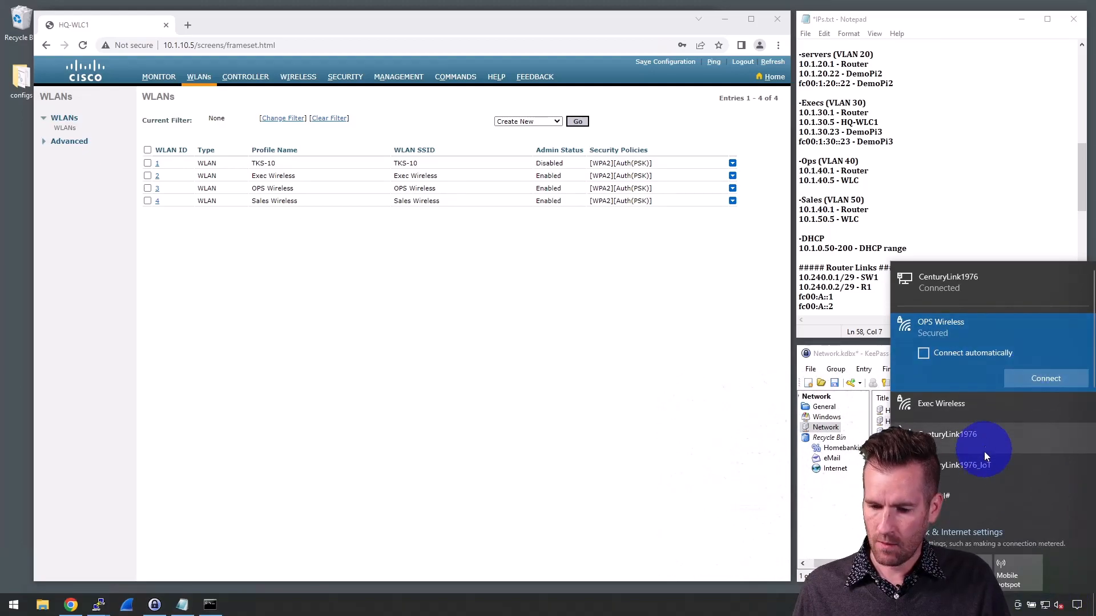
{"action": "scroll", "coordinate": [978, 471], "scroll_direction": "down", "scroll_amount": 3}
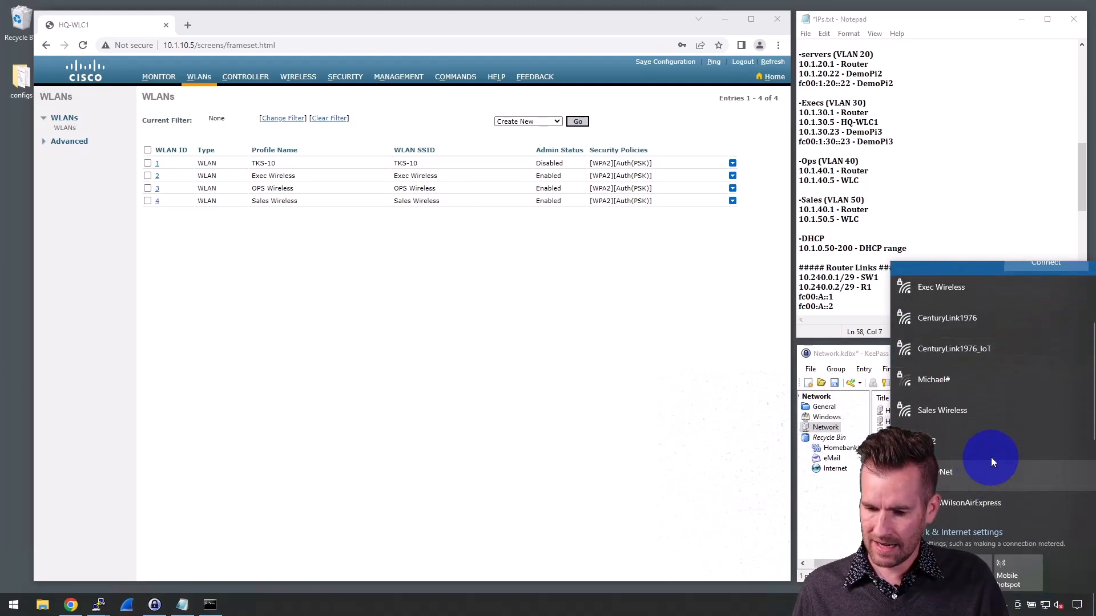
{"action": "left_click", "coordinate": [989, 408]}
{"action": "left_click", "coordinate": [1042, 419]}
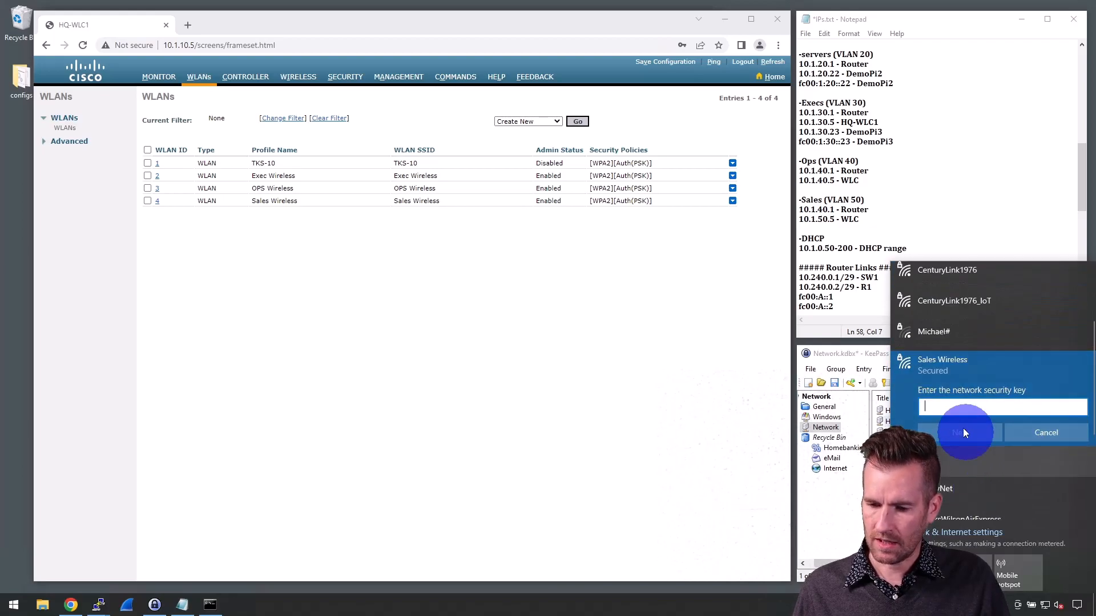
{"action": "key", "text": "ctrl+v"}
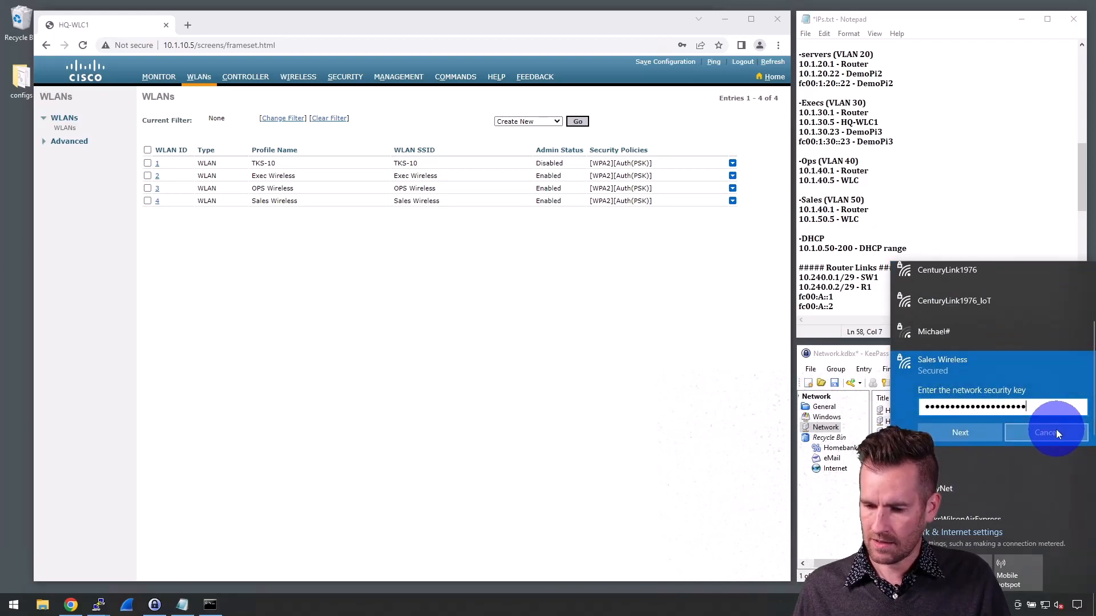
{"action": "left_click", "coordinate": [970, 434]}
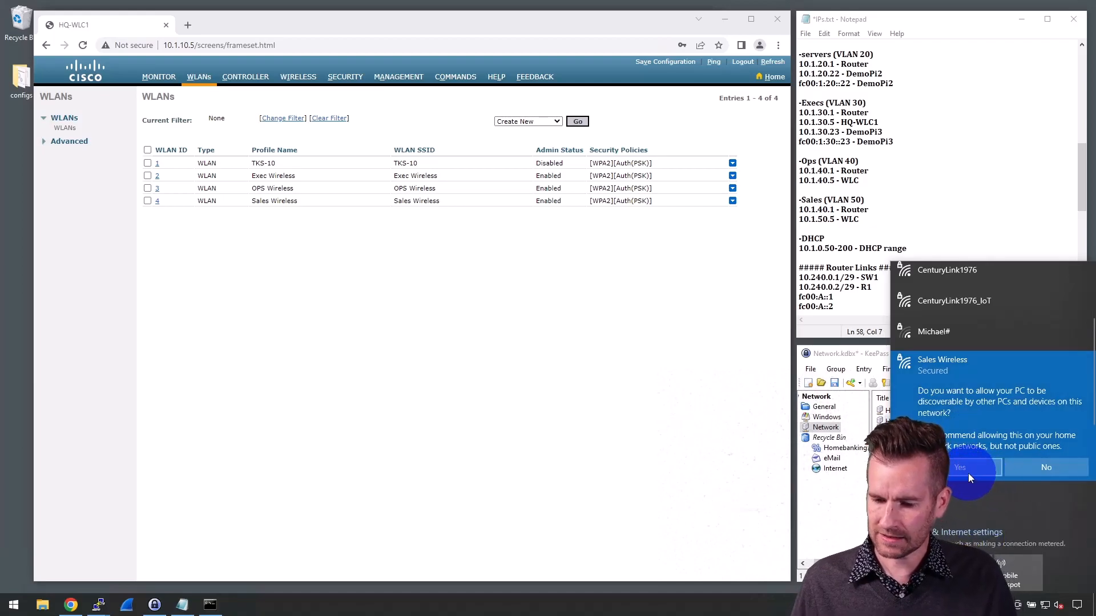
{"action": "left_click", "coordinate": [1004, 472]}
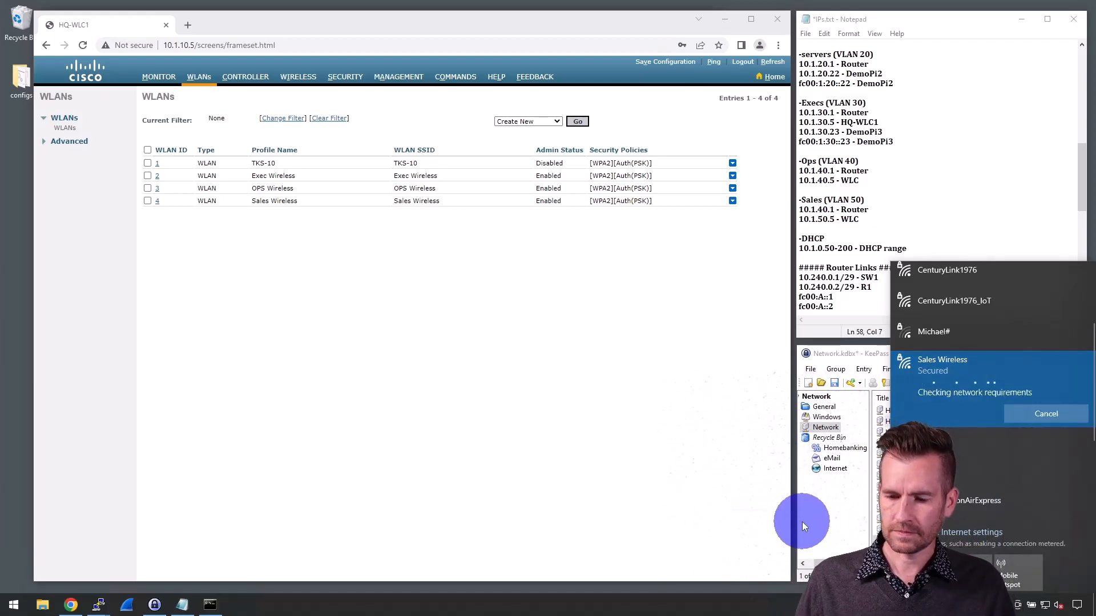
{"action": "left_click", "coordinate": [1046, 606]}
- Run ipconfig in a new Command Prompt and check the Wi-Fi adapter's IPv4 address on Sales Wireless
{"action": "left_click", "coordinate": [15, 607]}
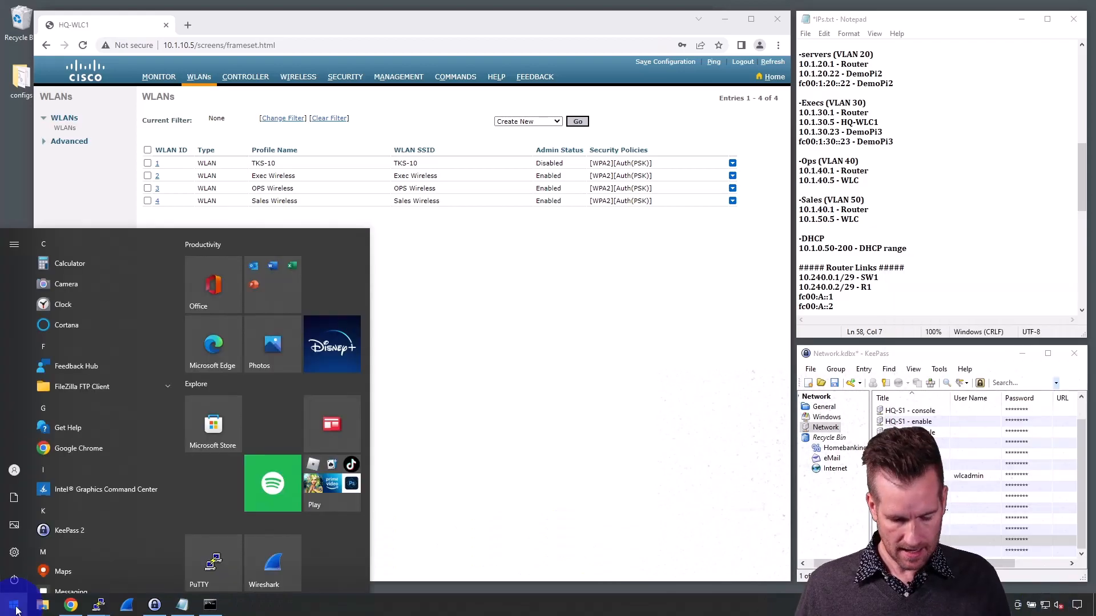
{"action": "type", "text": "cmd"}
{"action": "key", "text": "Return"}
{"action": "type", "text": "i"}
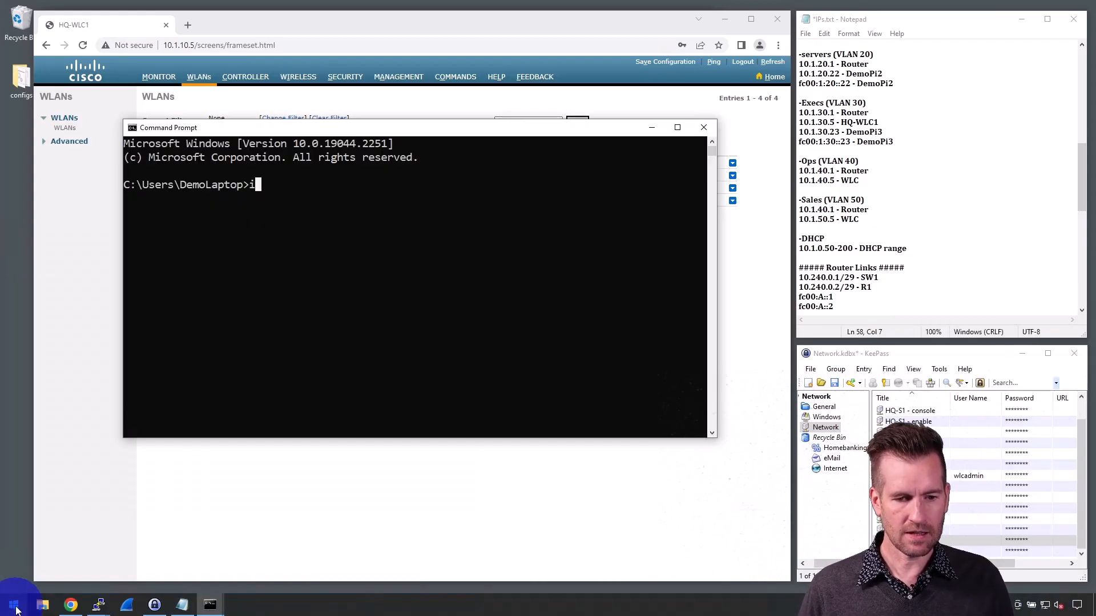
{"action": "type", "text": "pconfig"}
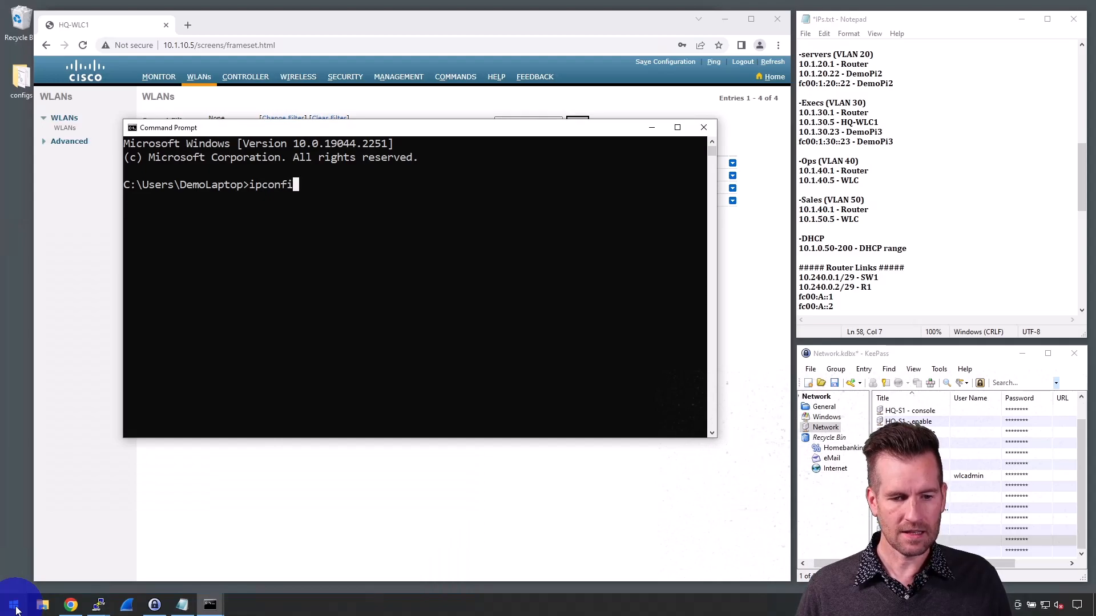
{"action": "key", "text": "Return"}
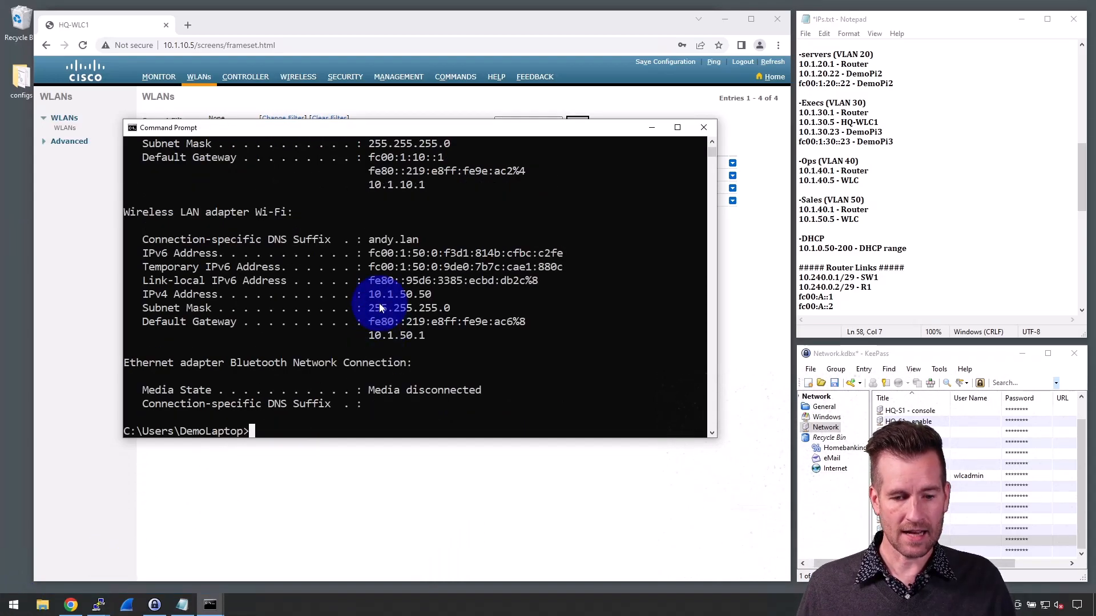
{"action": "left_click_drag", "start_coordinate": [369, 294], "coordinate": [431, 294]}
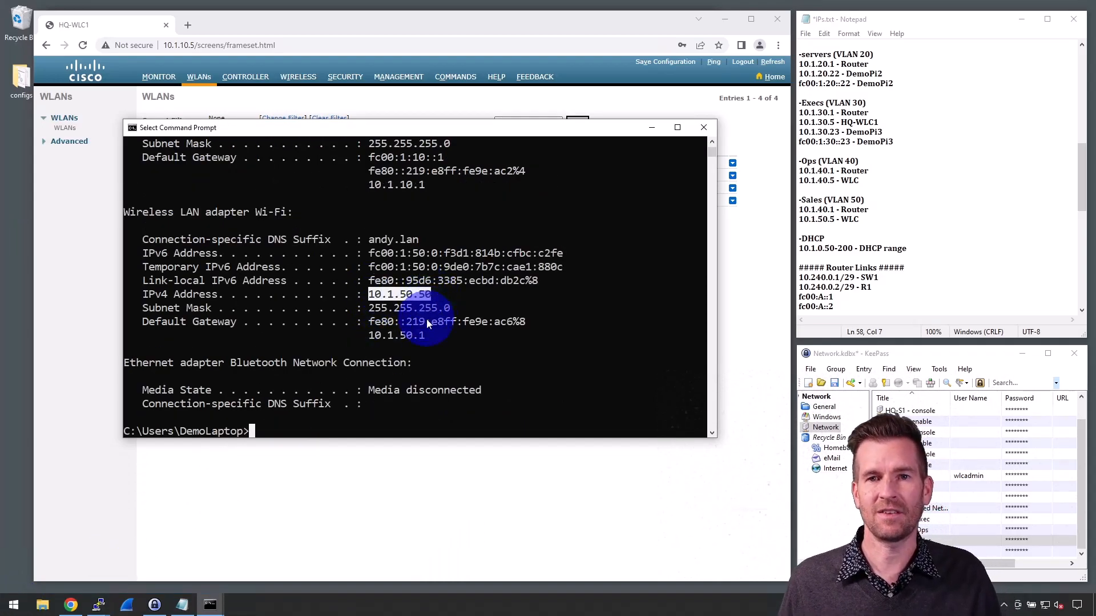